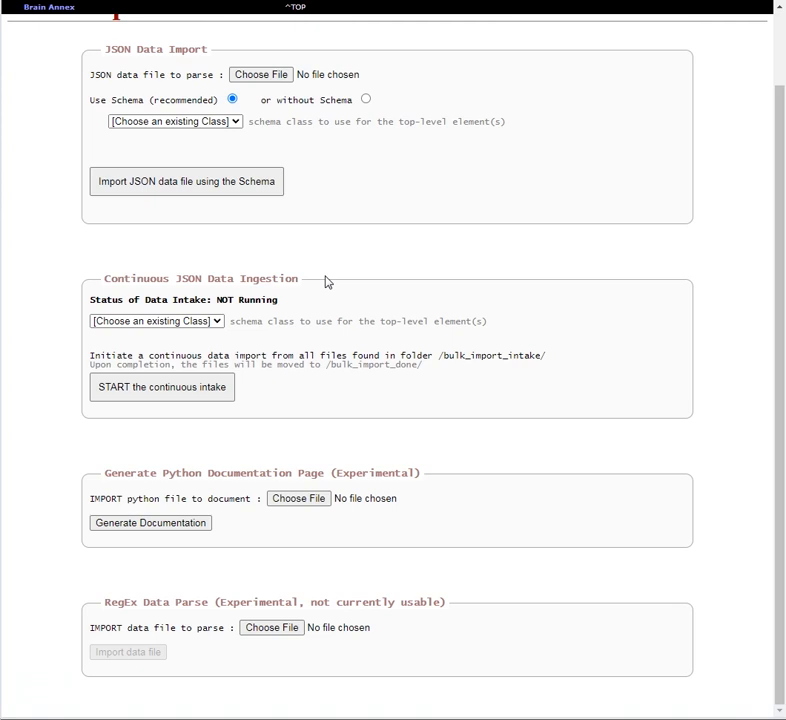
Step: Leave the Data Import page for the Admin functions and open the Category Viewer
scroll(325, 282, up, 1)
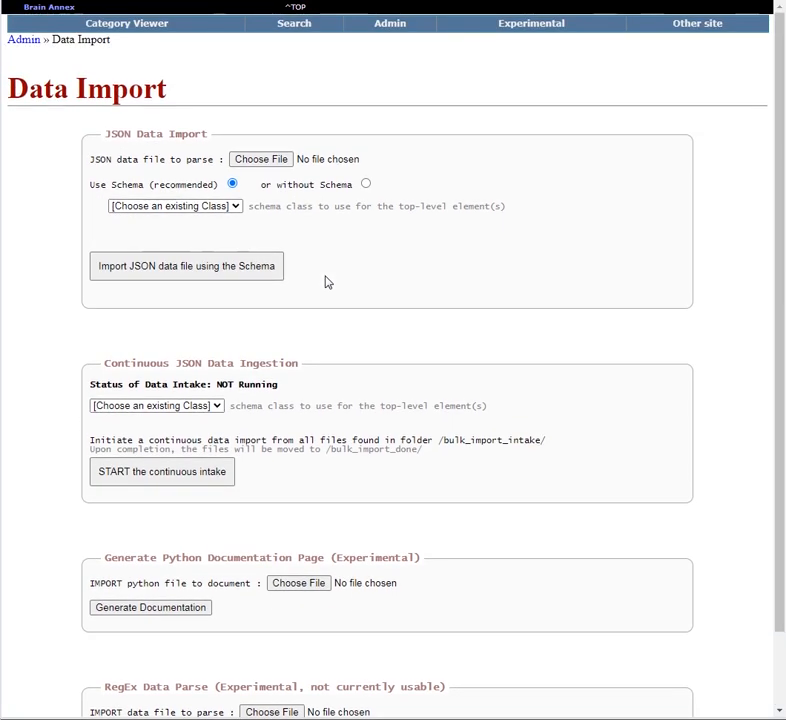
click(24, 44)
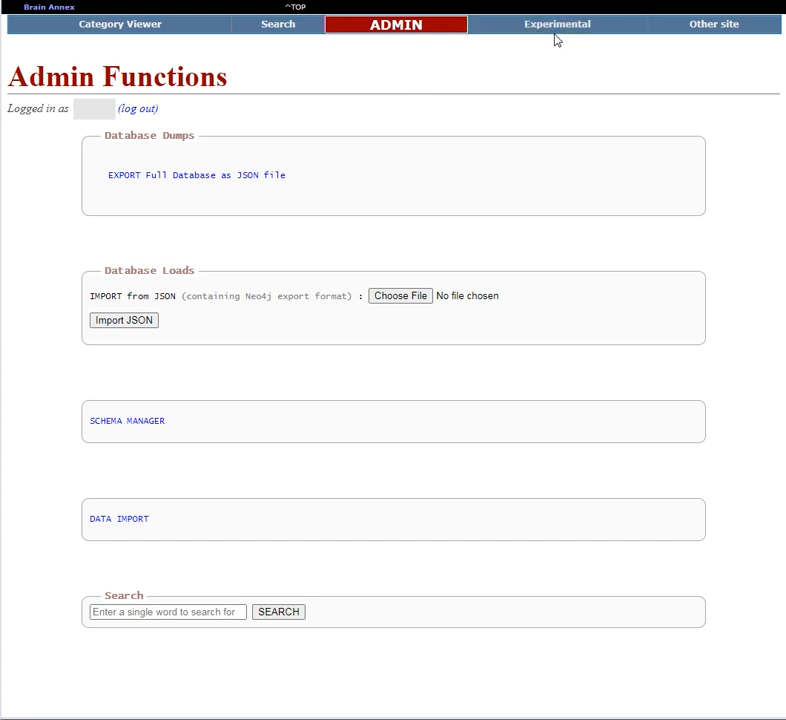
click(125, 33)
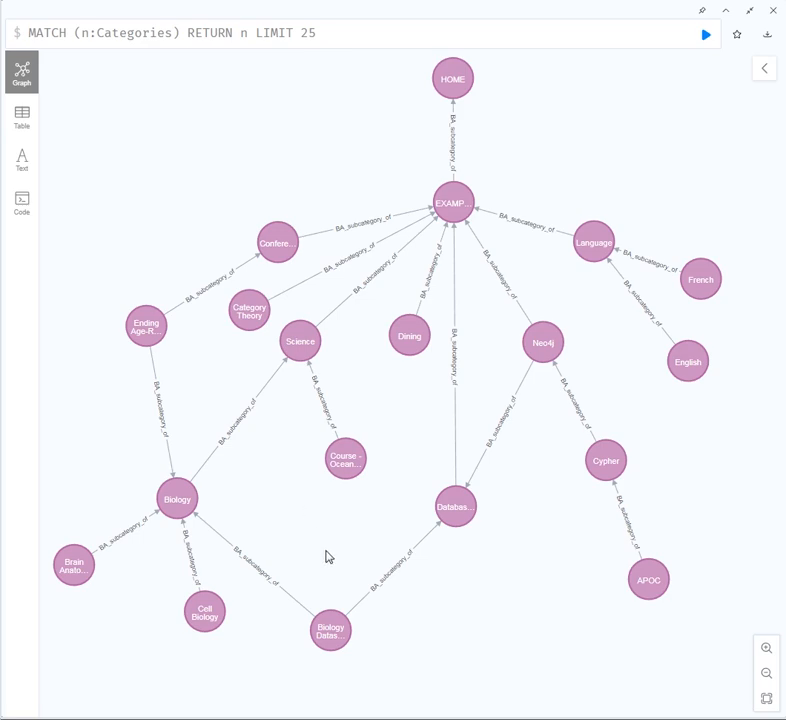
Step: In Neo4j Browser, select the Biology Datasets category node and expand the neighbours of the English node
click(333, 638)
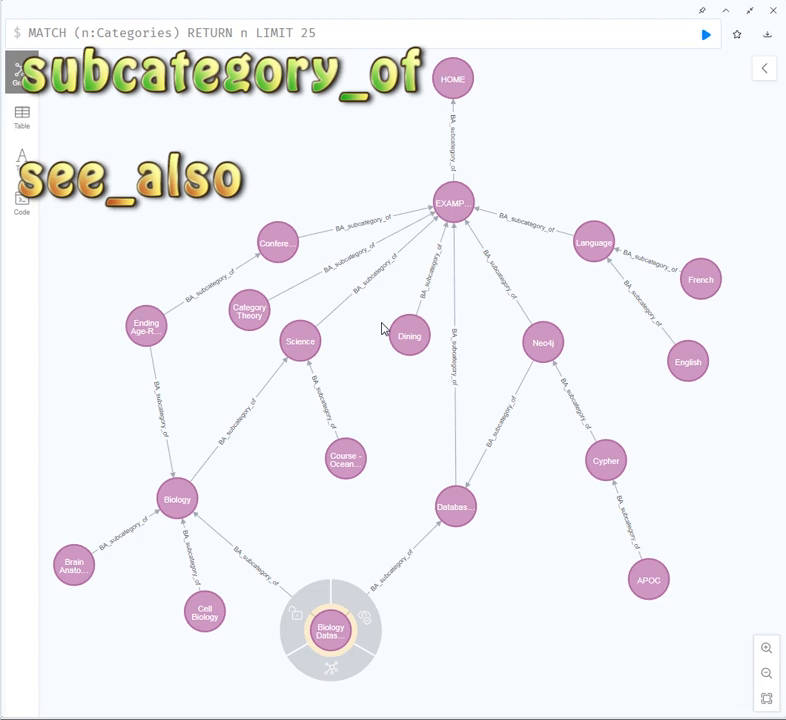
double_click(688, 366)
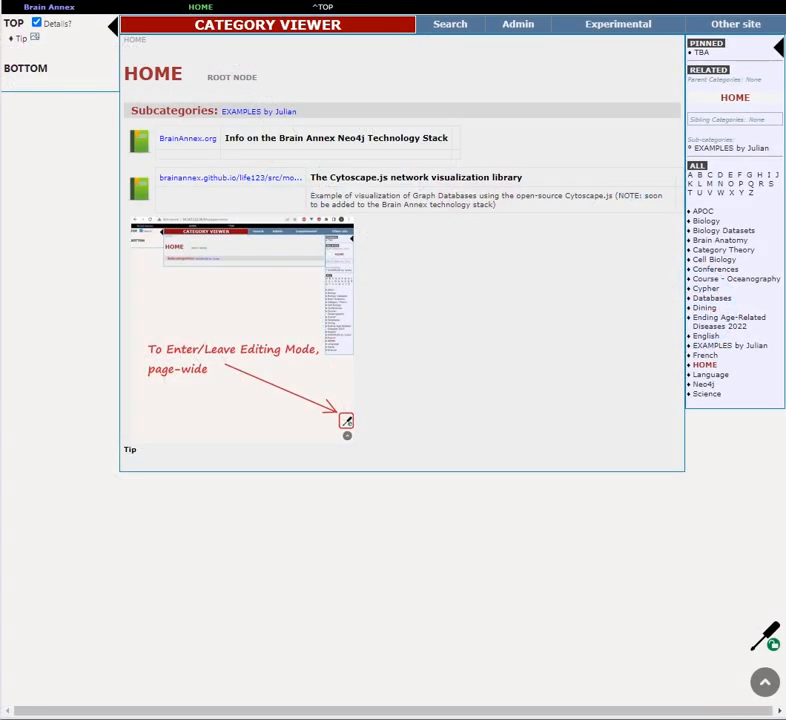
Step: In Brain Annex, open the Category Theory page under the EXAMPLES subcategory and review its Videos and Intuition & Definition headings
click(264, 113)
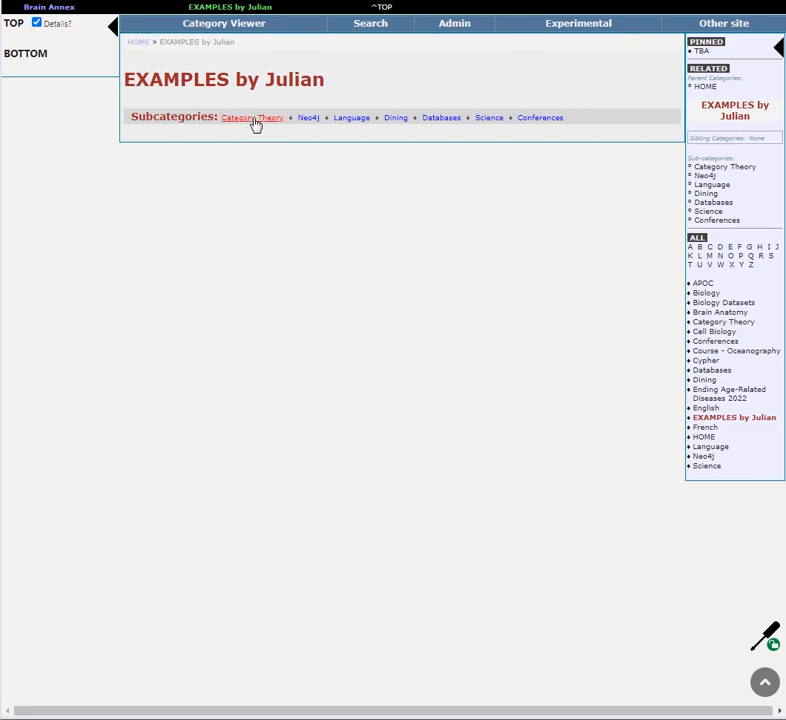
click(255, 120)
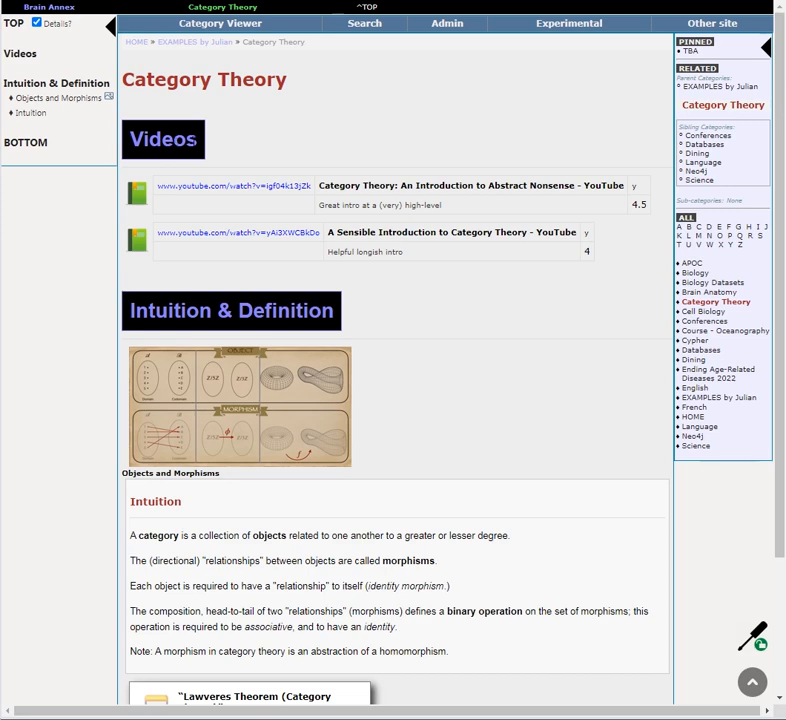
drag(130, 142, 203, 150)
drag(310, 311, 134, 311)
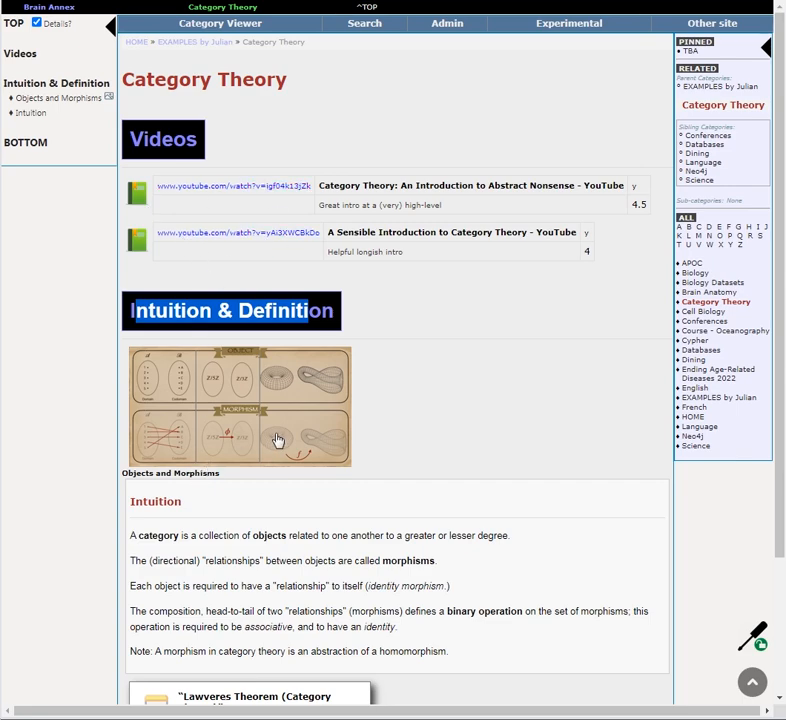
Step: Review the Intuition note on the Category Theory page and view the Lawveres Theorem (Category Theory) PDF
scroll(275, 435, down, 3)
scroll(237, 395, down, 2)
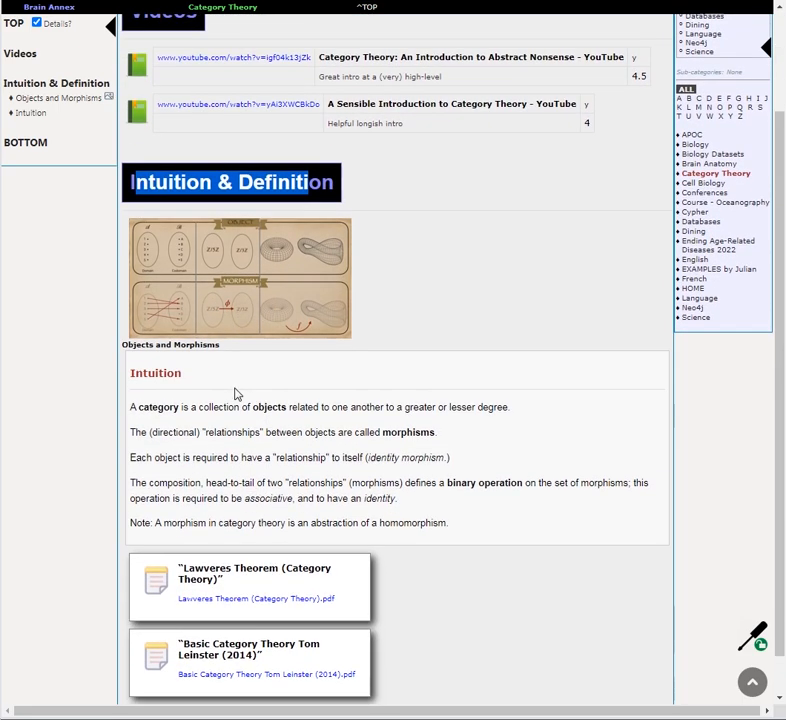
drag(145, 328, 368, 453)
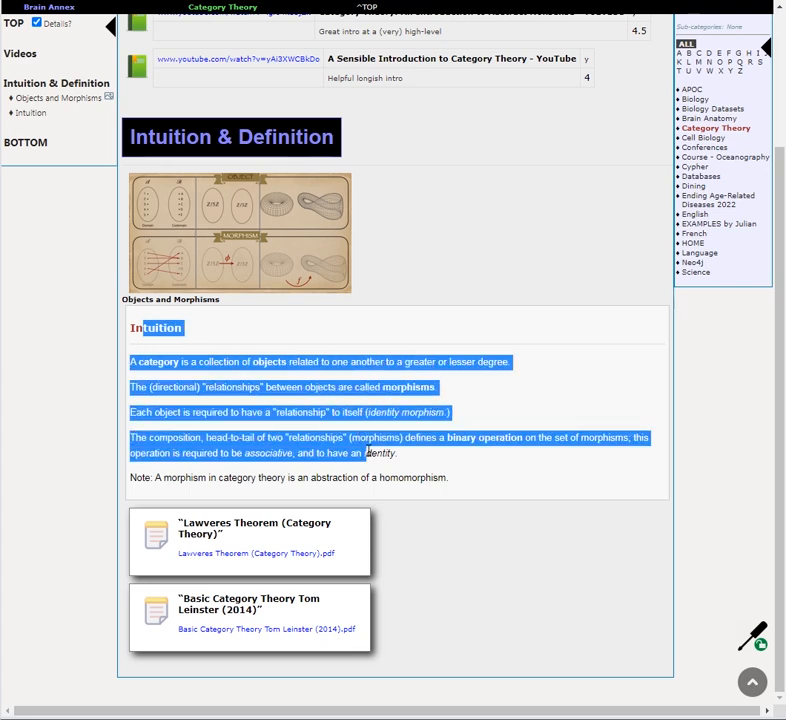
click(245, 562)
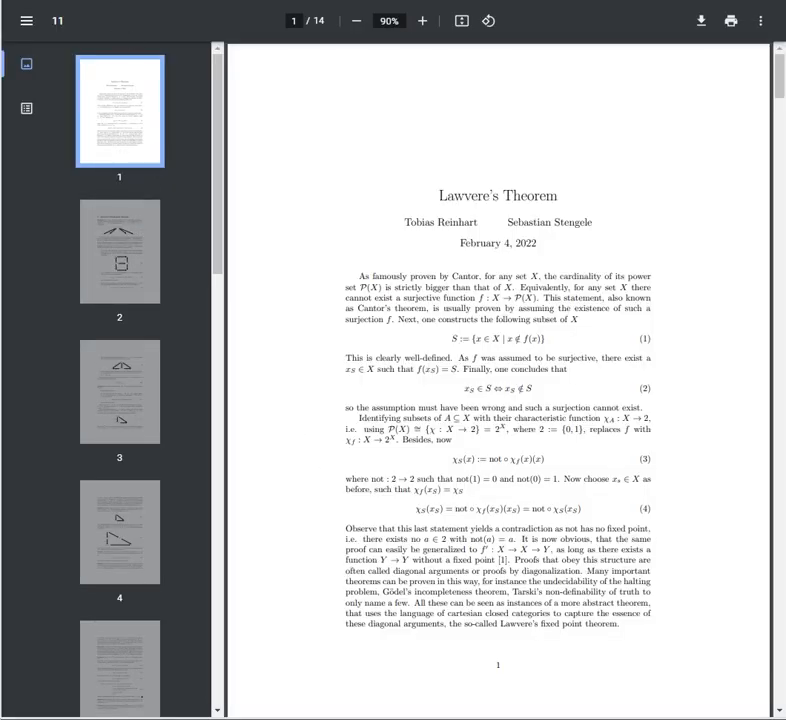
key(ctrl+w)
Step: Open the Intuition note in page-wide editing mode, cancel and leave that mode, and open the Abstract Nonsense video entry for direct editing
click(752, 640)
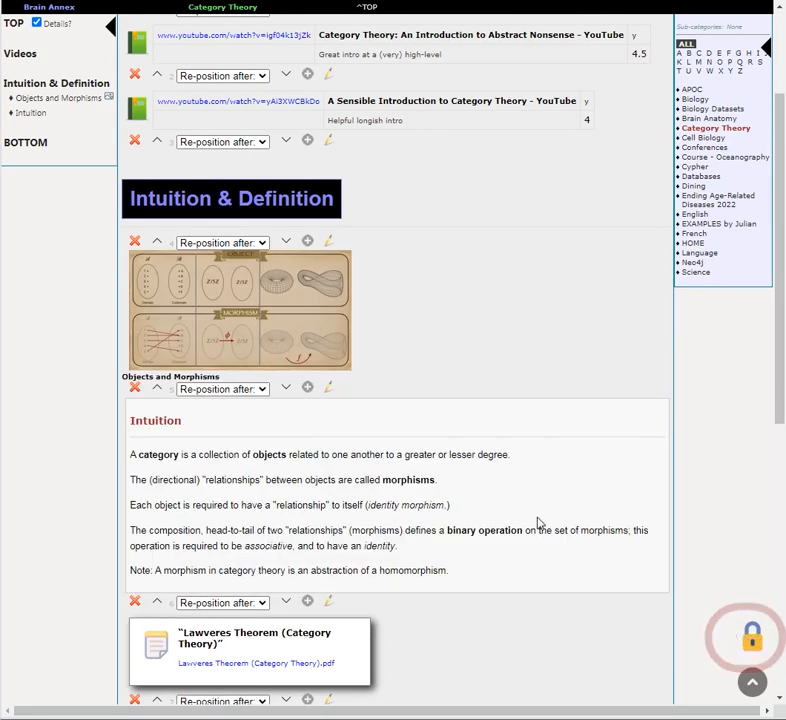
scroll(409, 474, down, 3)
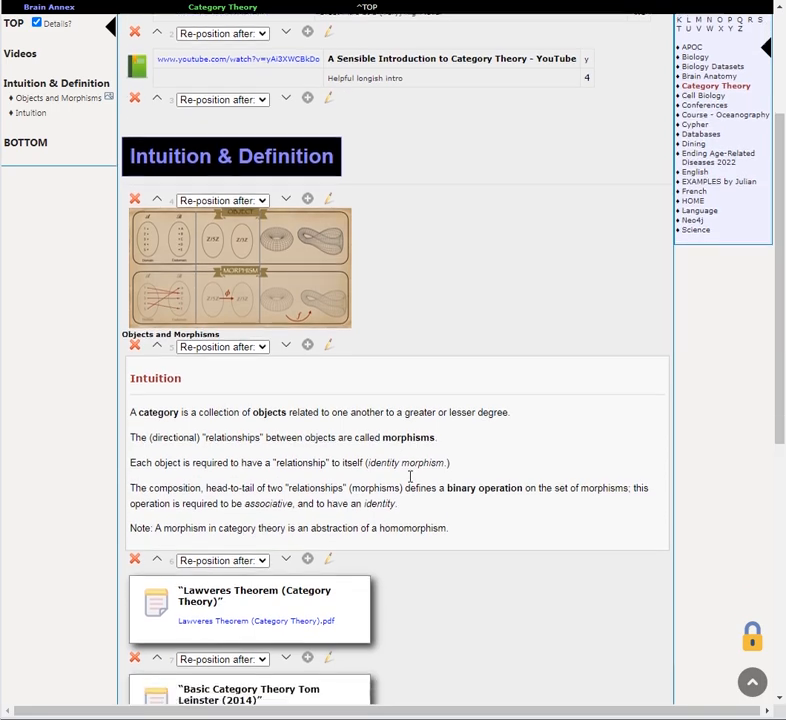
click(329, 472)
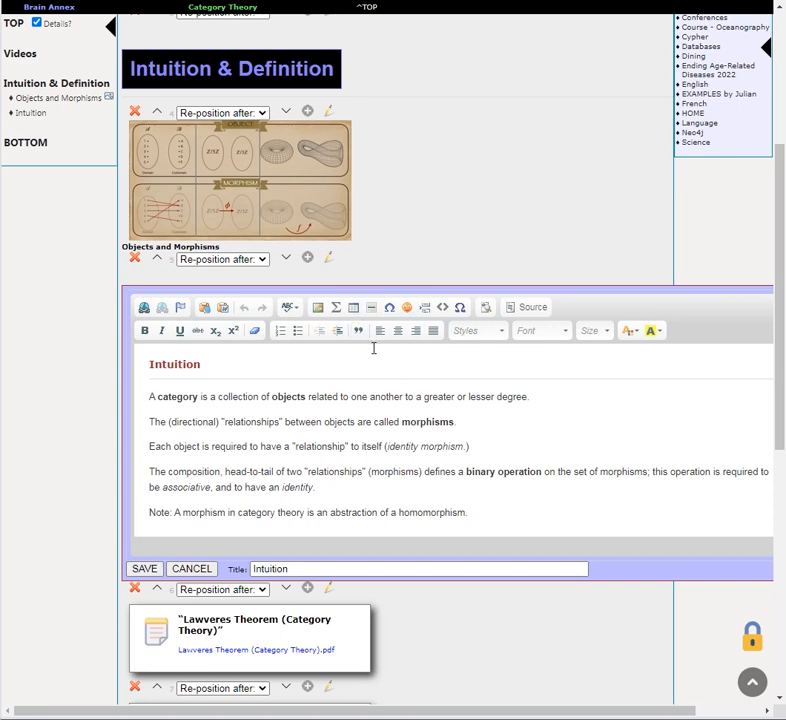
click(200, 570)
scroll(377, 567, up, 5)
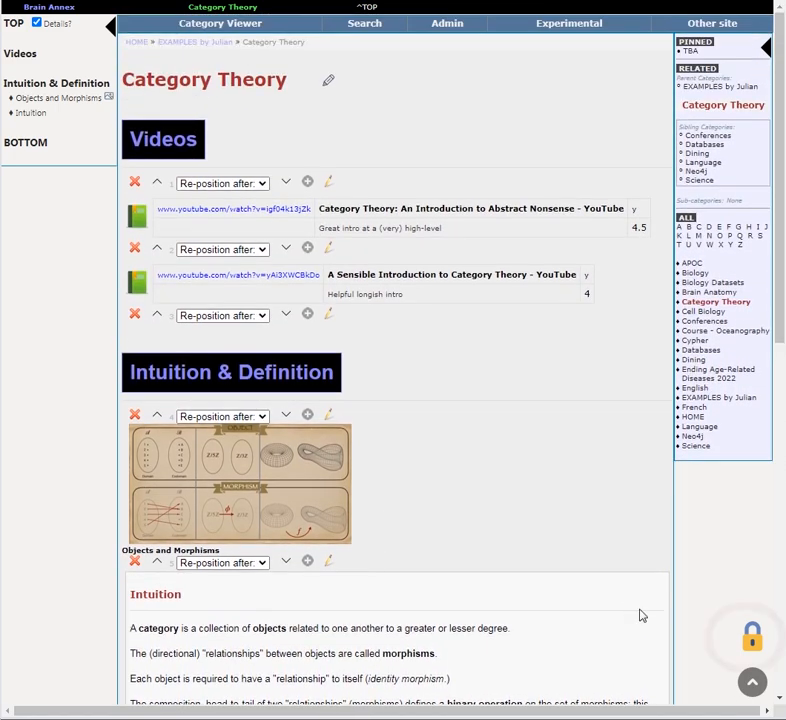
click(753, 643)
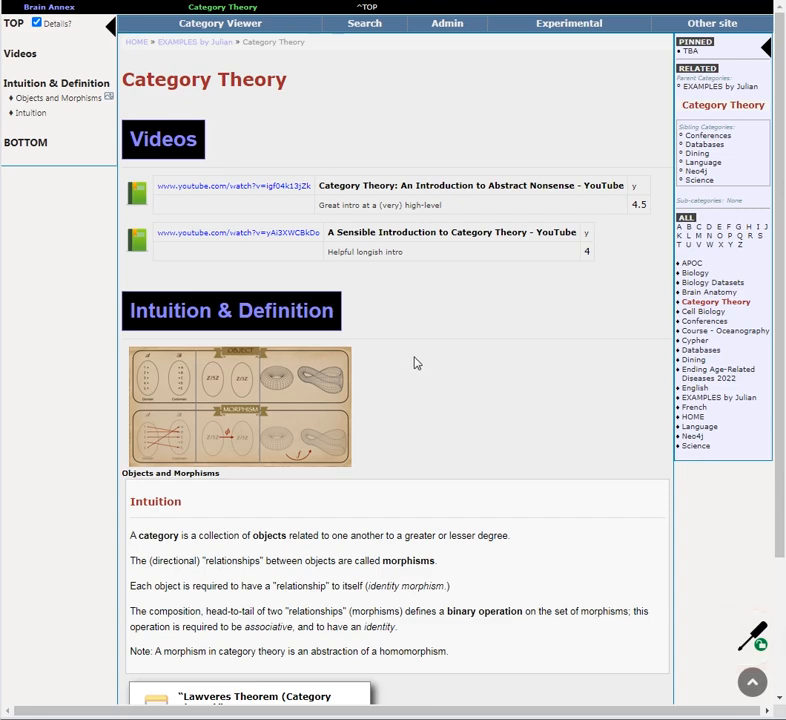
double_click(389, 207)
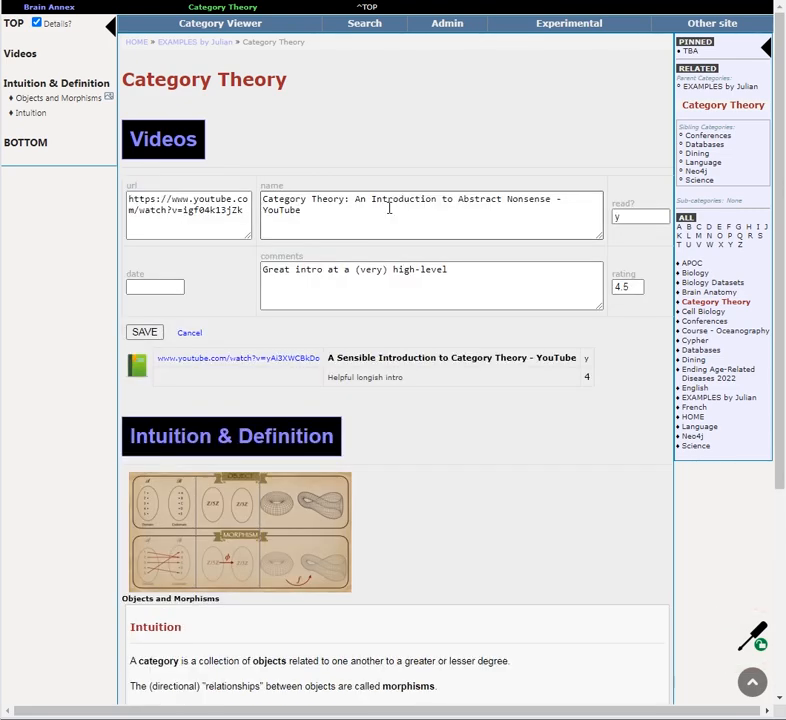
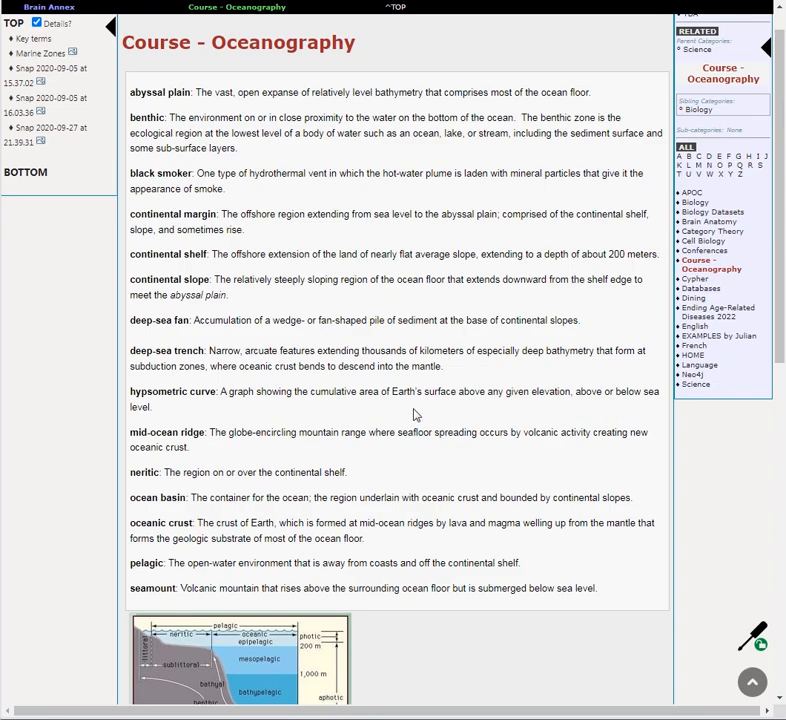
Step: Look over the key term definitions and the marine zone images on the Course - Oceanography page
scroll(251, 405, down, 2)
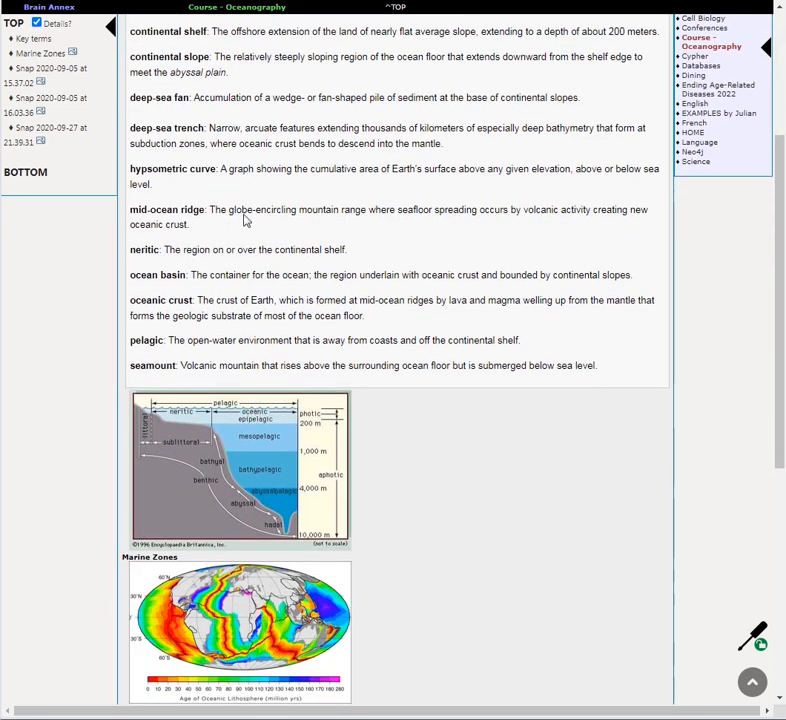
scroll(215, 436, down, 2)
scroll(217, 456, up, 1)
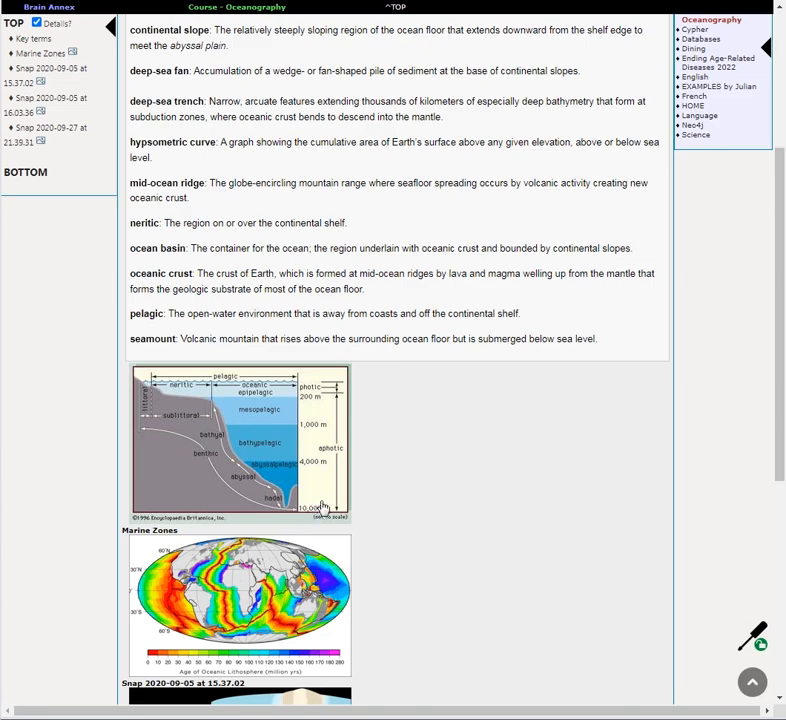
scroll(320, 508, up, 5)
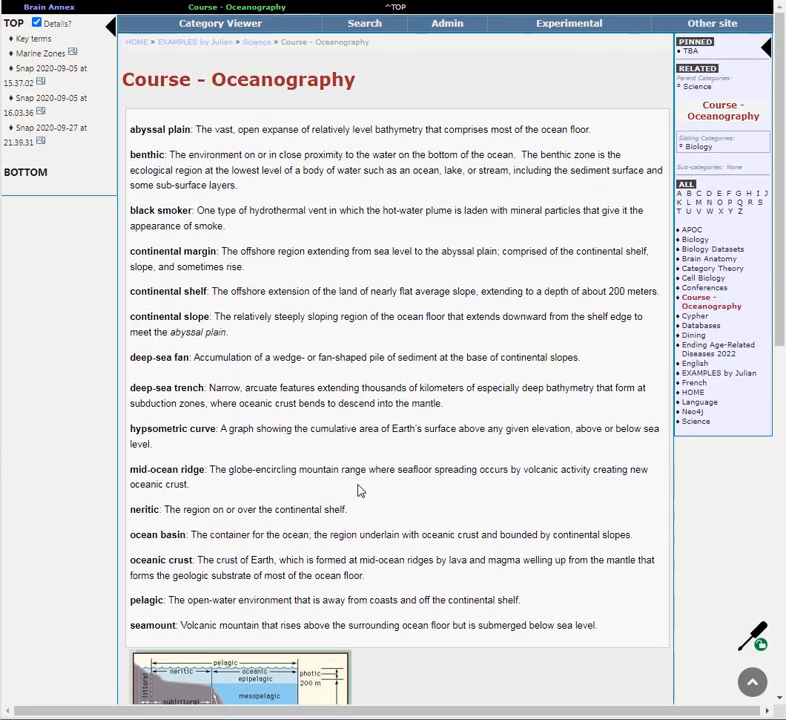
Step: Go from the HOME category through the EXAMPLES and Language subcategories to the French page
click(694, 396)
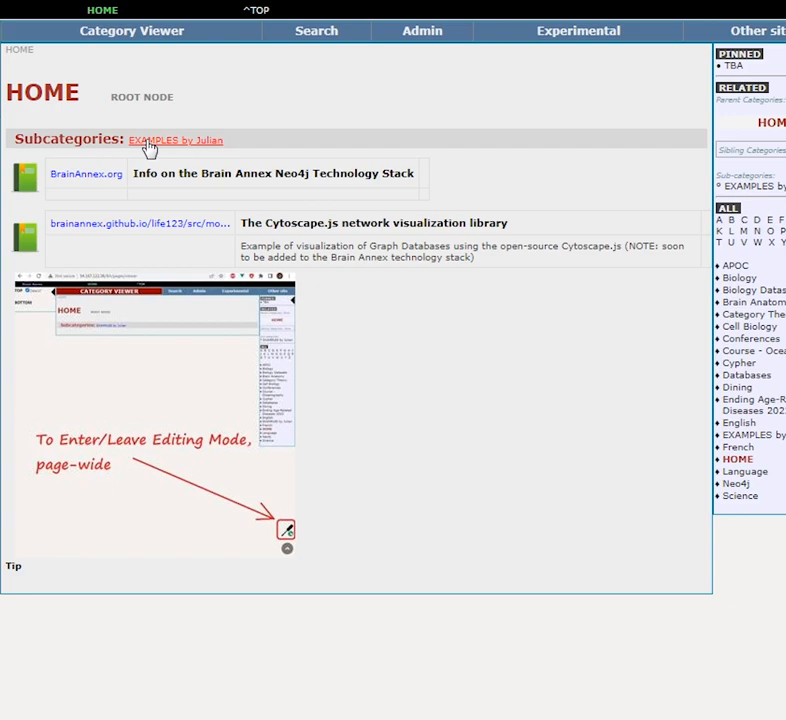
click(148, 143)
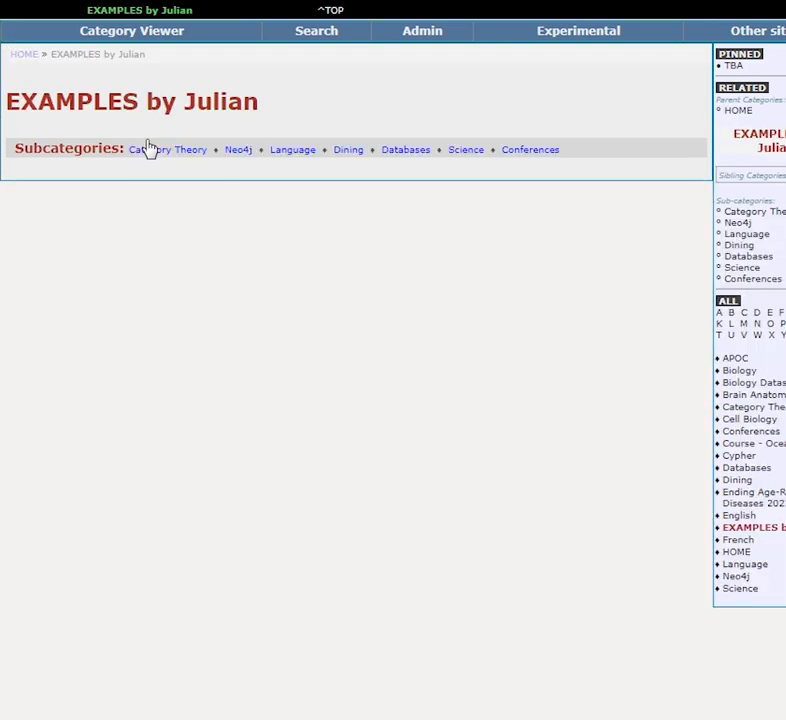
click(287, 152)
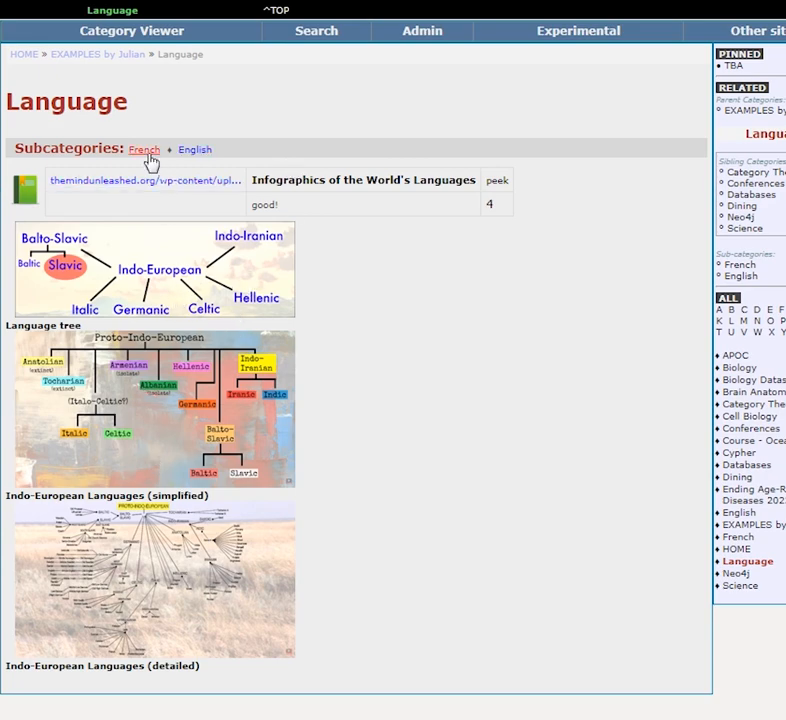
click(145, 152)
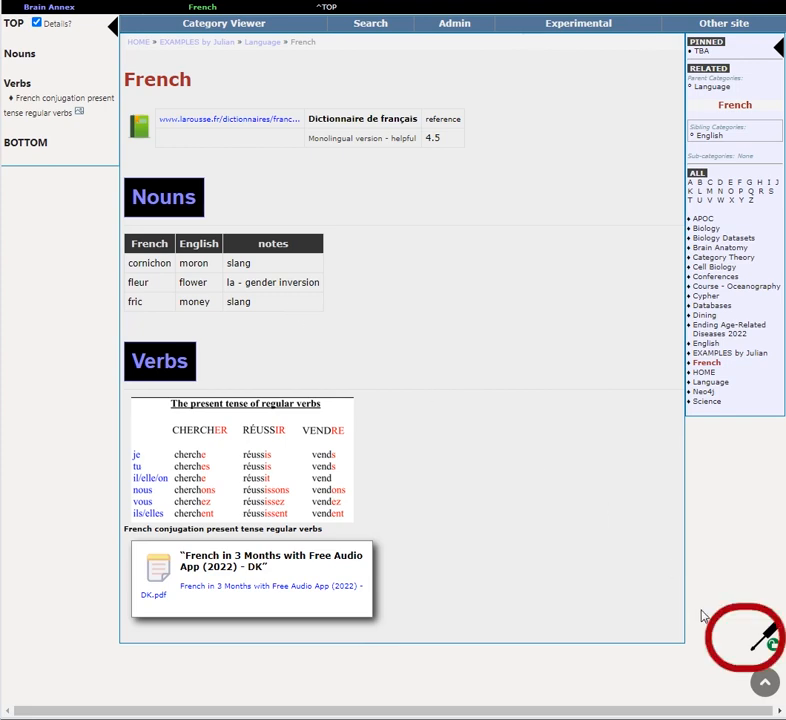
Step: Turn on page-wide editing, start a new French Vocabulary record below the fric entry, and cancel it
click(765, 638)
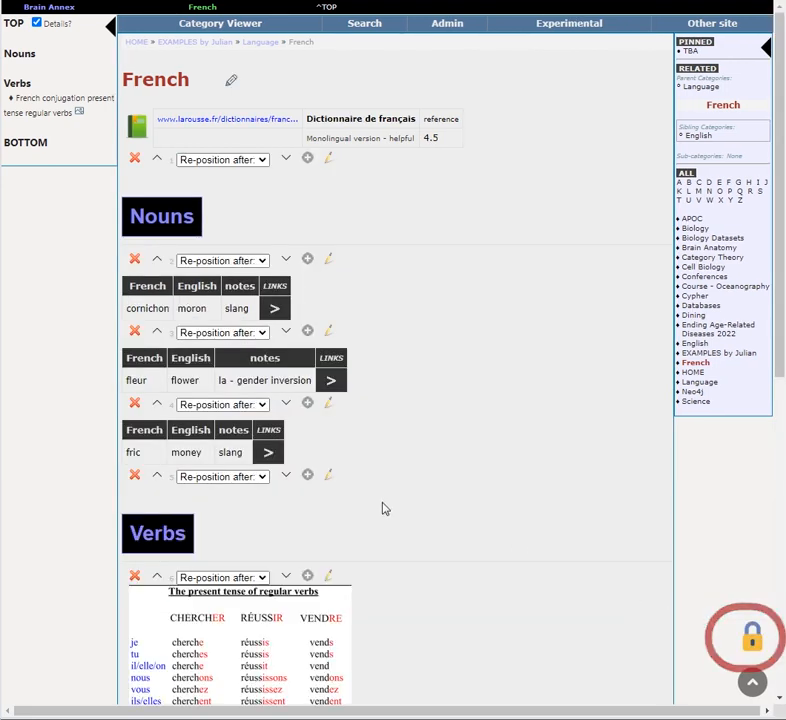
click(309, 475)
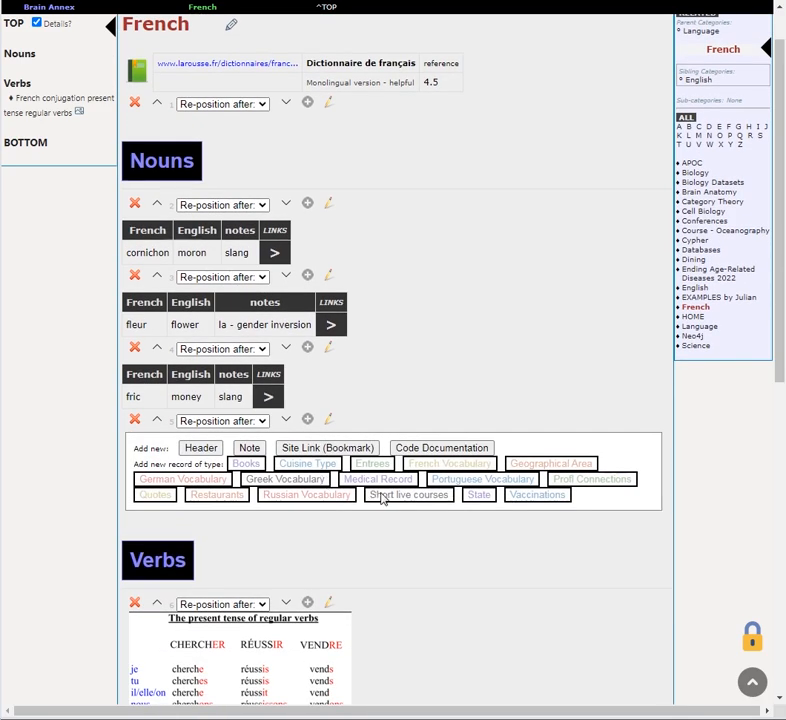
click(441, 465)
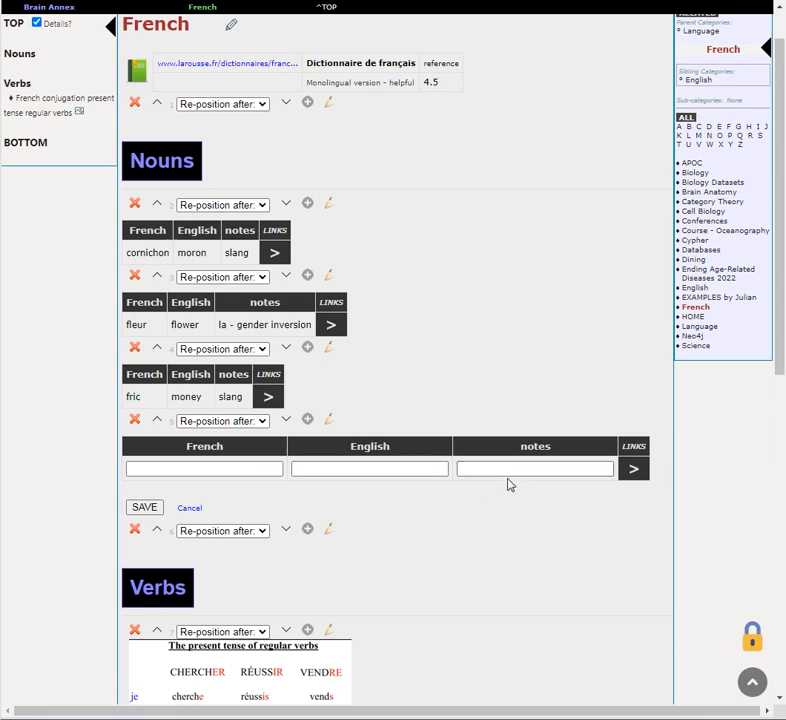
click(199, 514)
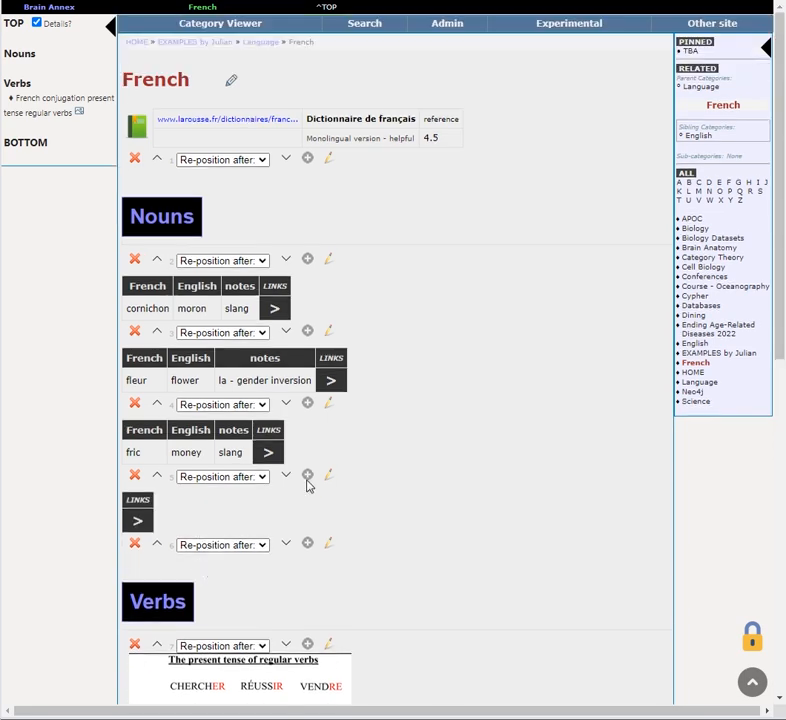
Step: Copy the schema visualization query MATCH (c :CLASS), (p :PROPERTY) RETURN c, p from the Schema Manager in the Admin functions
click(441, 28)
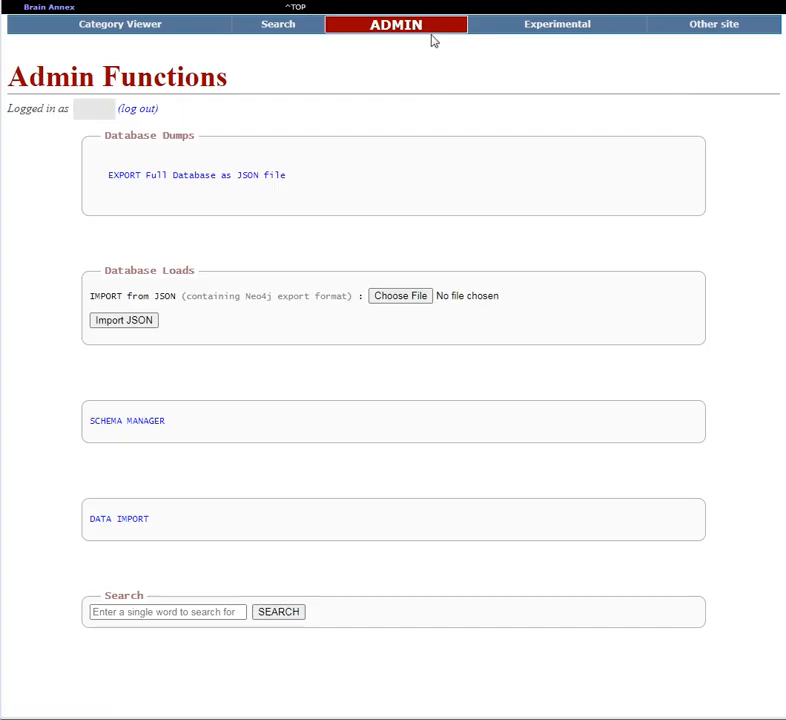
click(145, 425)
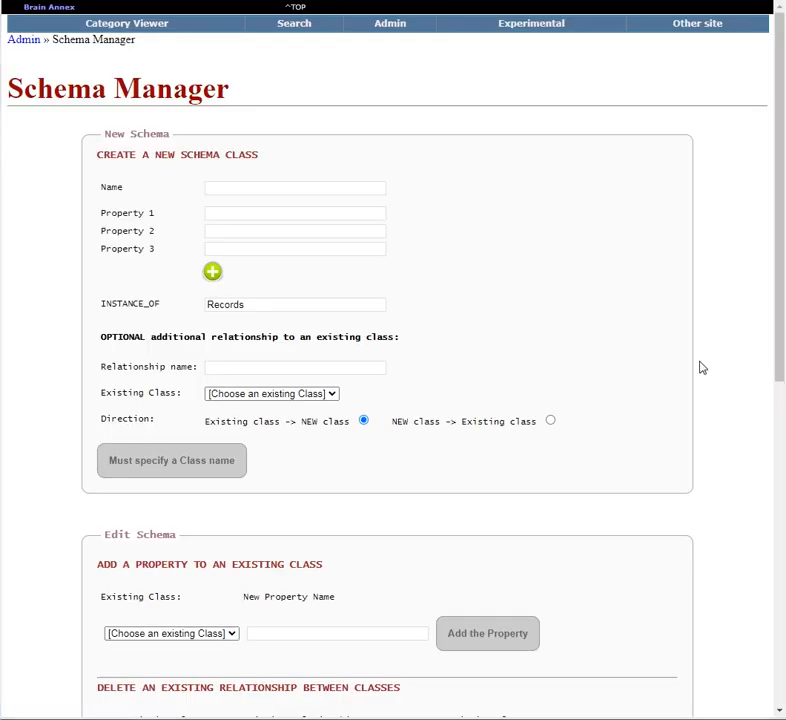
drag(779, 345, 758, 667)
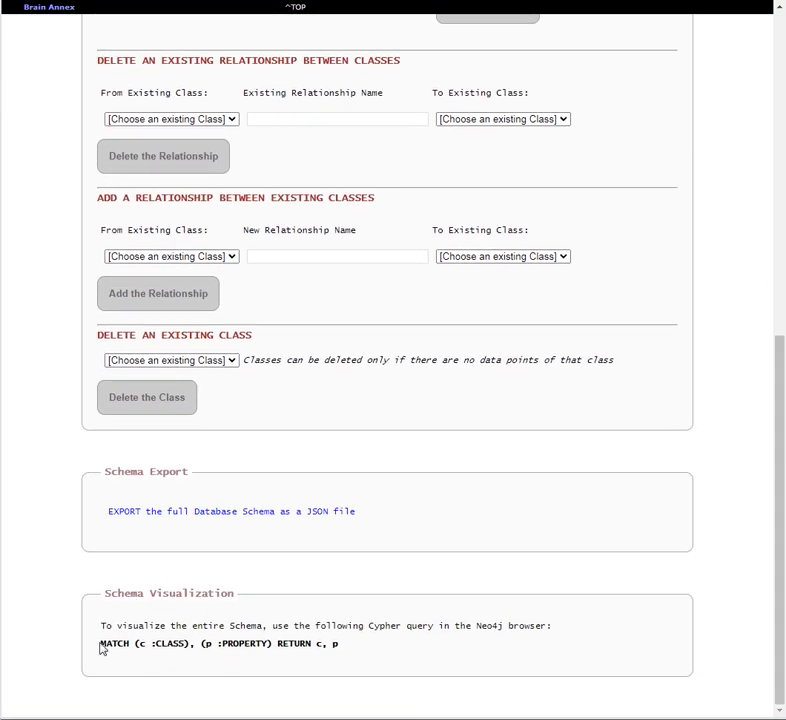
drag(102, 645, 346, 655)
key(ctrl+c)
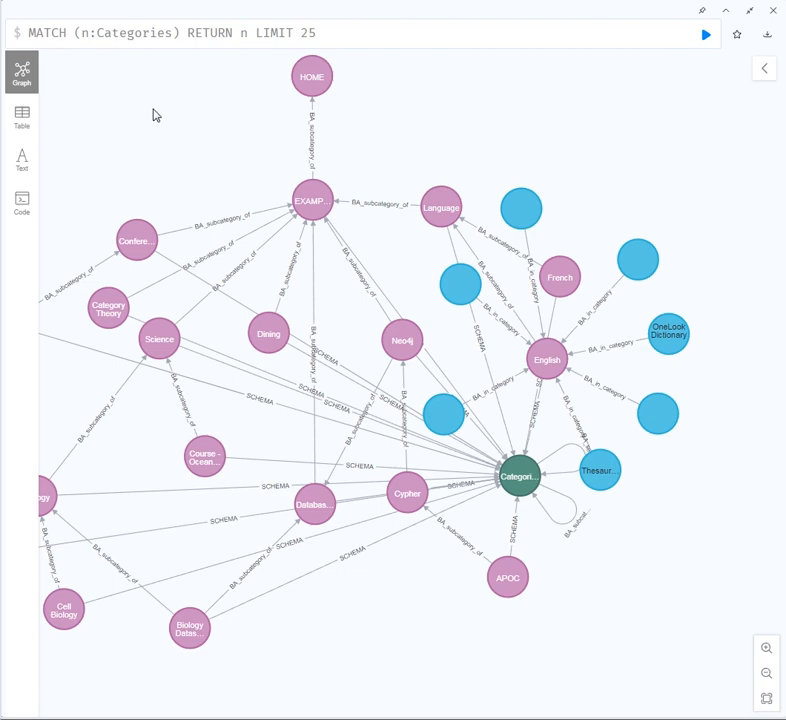
Step: Leave the full-screen Categories graph, run the query MATCH (c :CLASS), (p :PROPERTY) RETURN c, p, and hide the database information
click(750, 12)
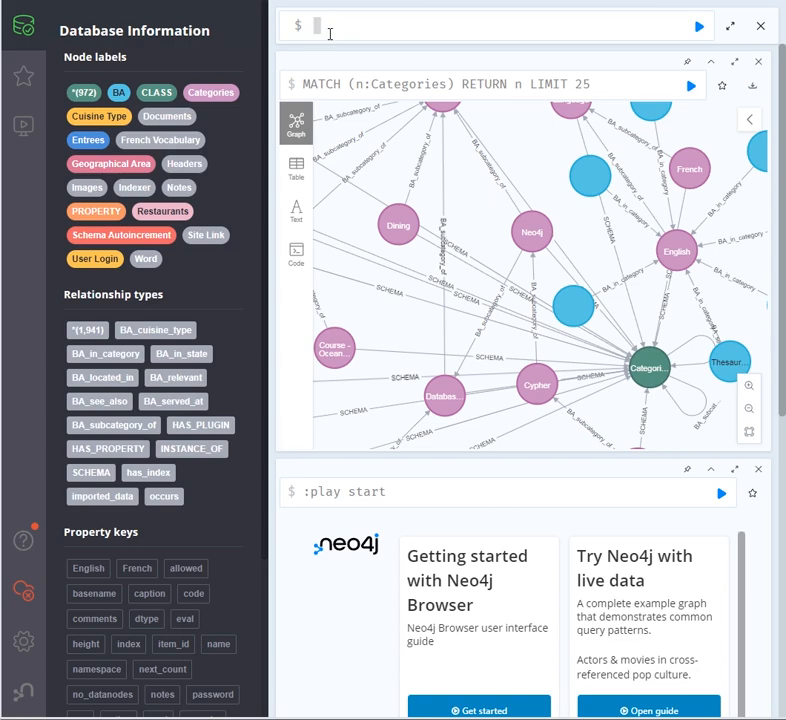
key(ctrl+v)
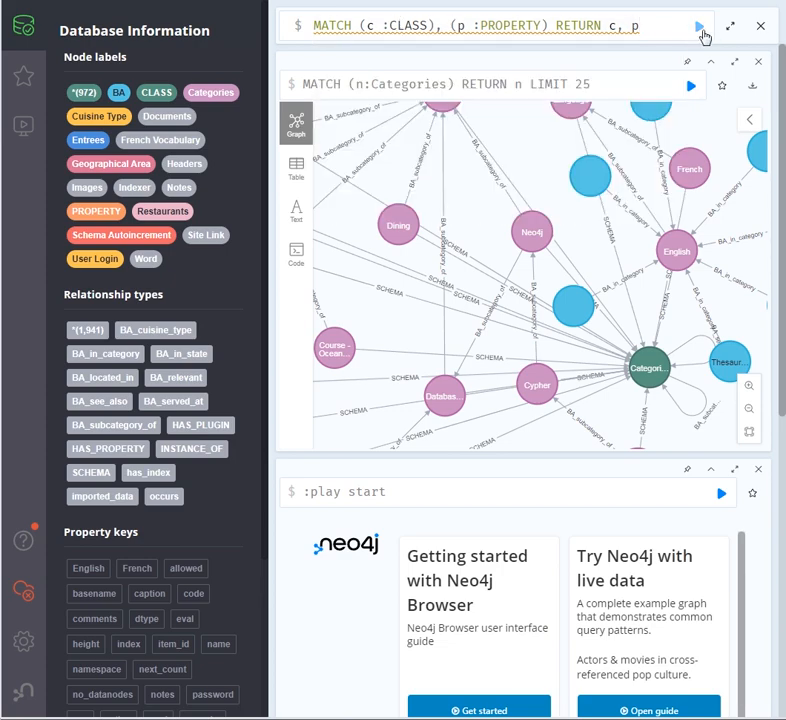
click(699, 26)
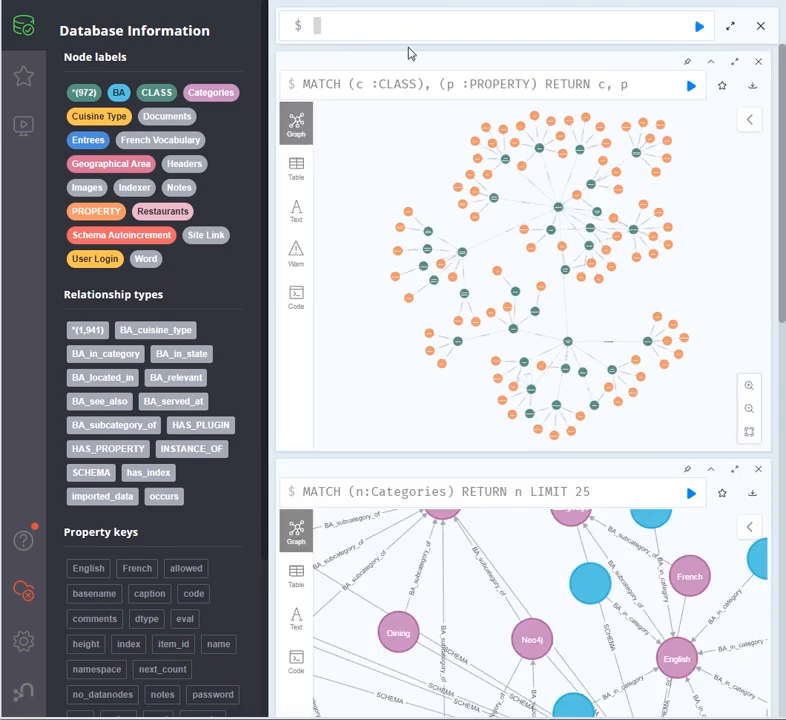
click(23, 25)
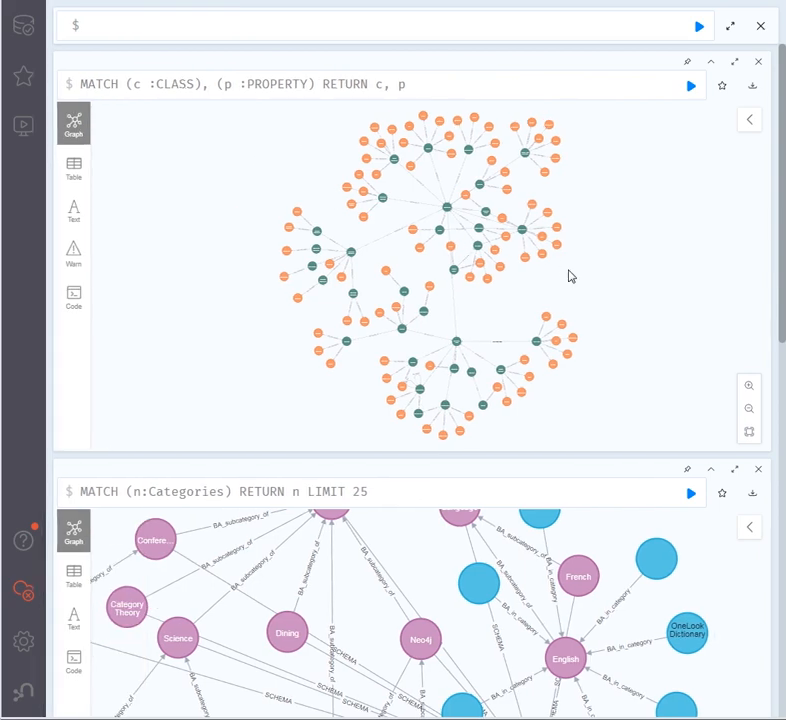
Step: Spread out the French Vocabulary, French and notes nodes around the Foreign Vocabulary class, and inspect the Media and Content Item classes
click(749, 386)
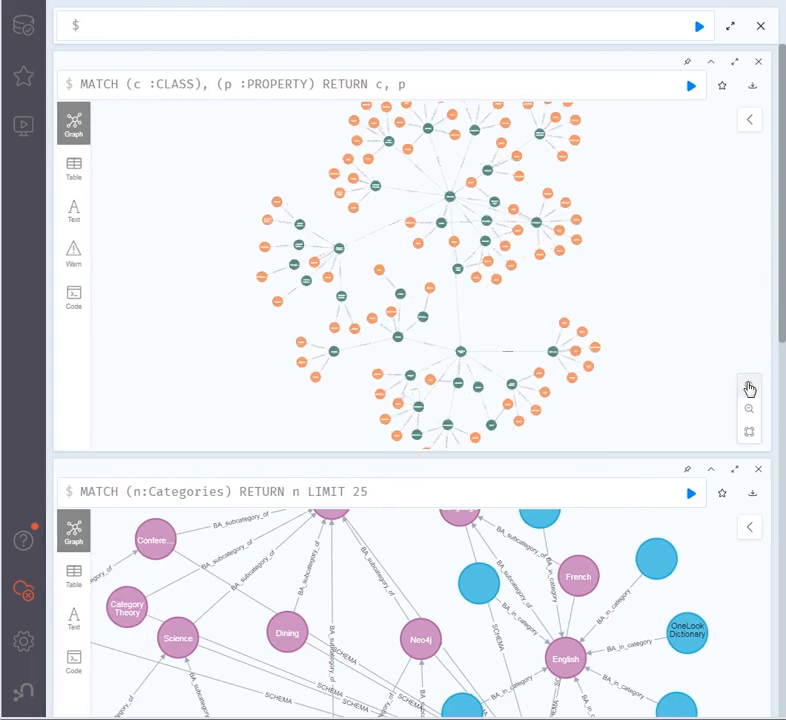
scroll(465, 255, up, 5)
click(463, 250)
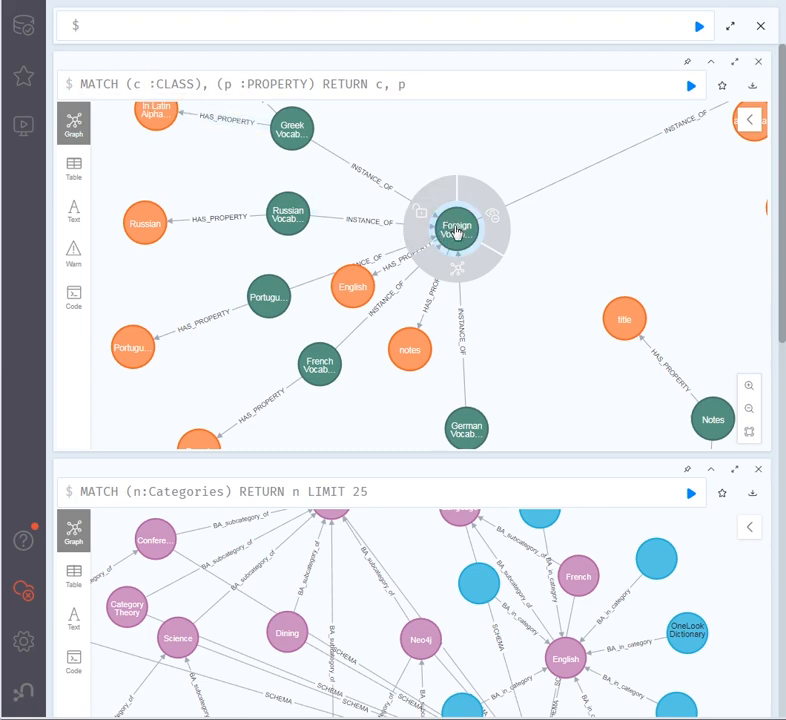
drag(456, 232, 524, 273)
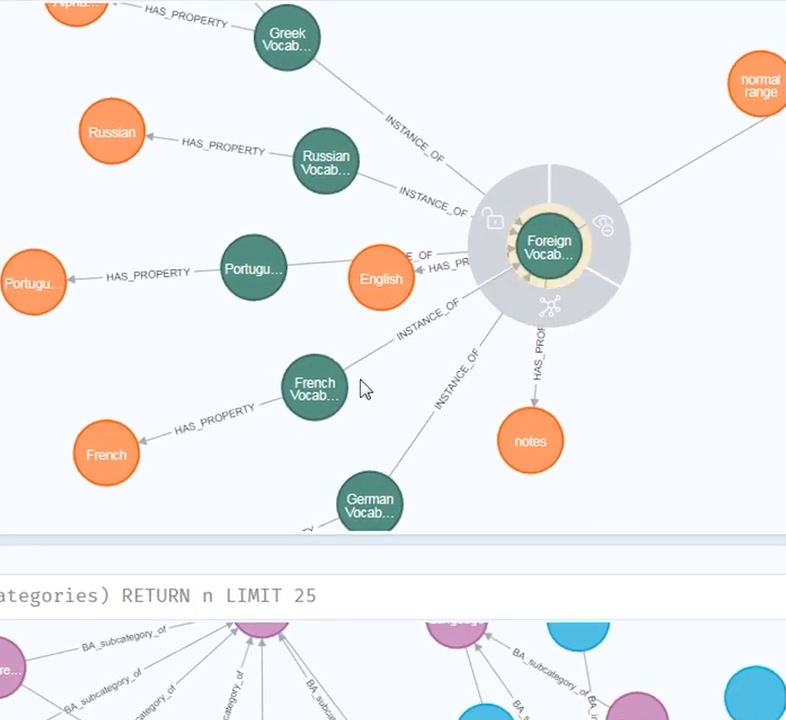
drag(330, 393, 289, 404)
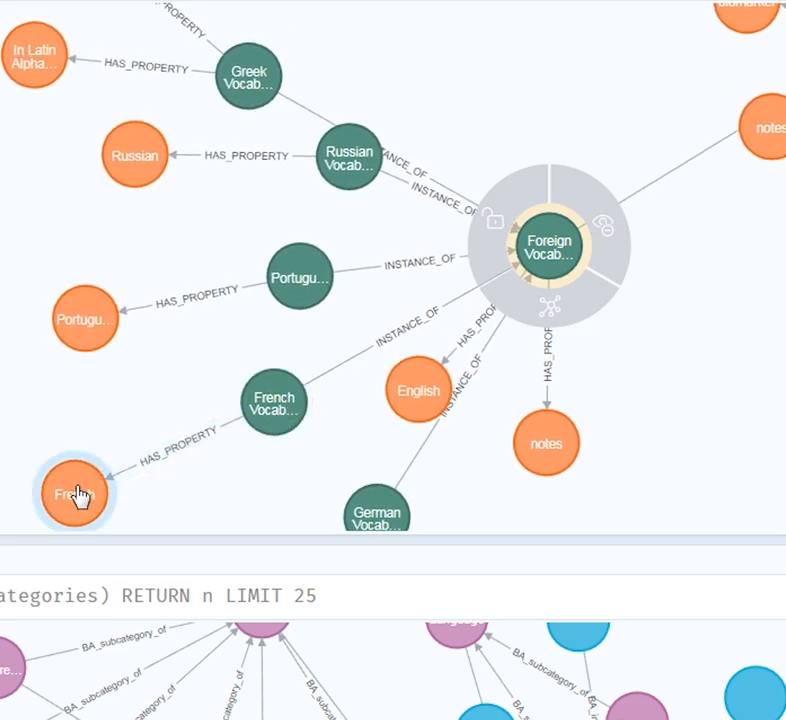
drag(52, 498, 46, 443)
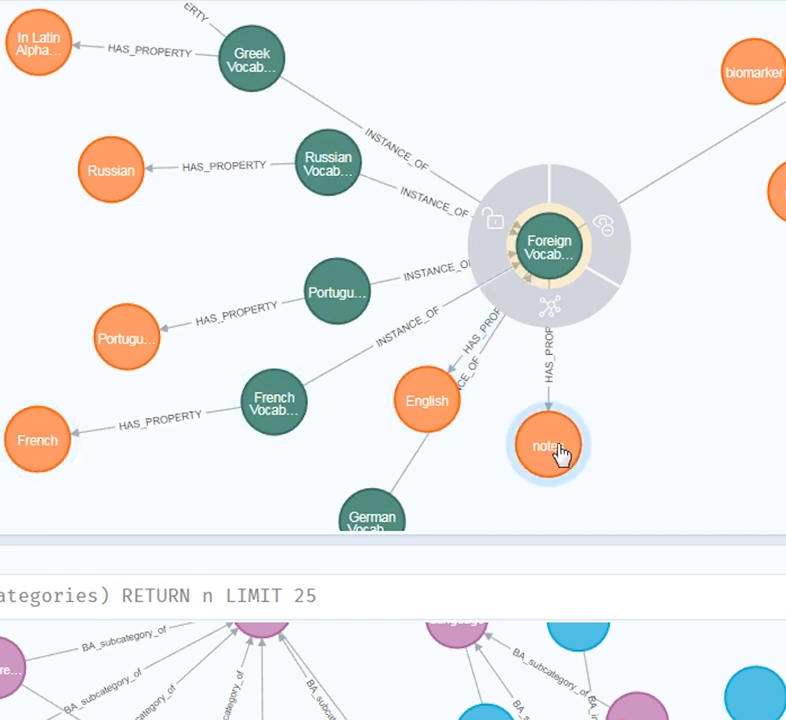
drag(533, 444, 709, 400)
drag(514, 438, 598, 444)
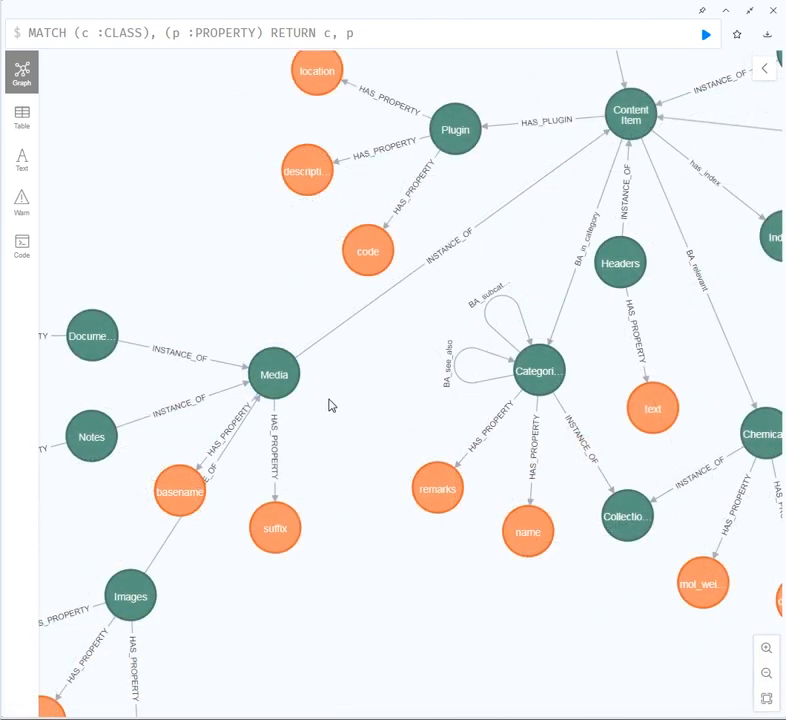
drag(330, 405, 431, 366)
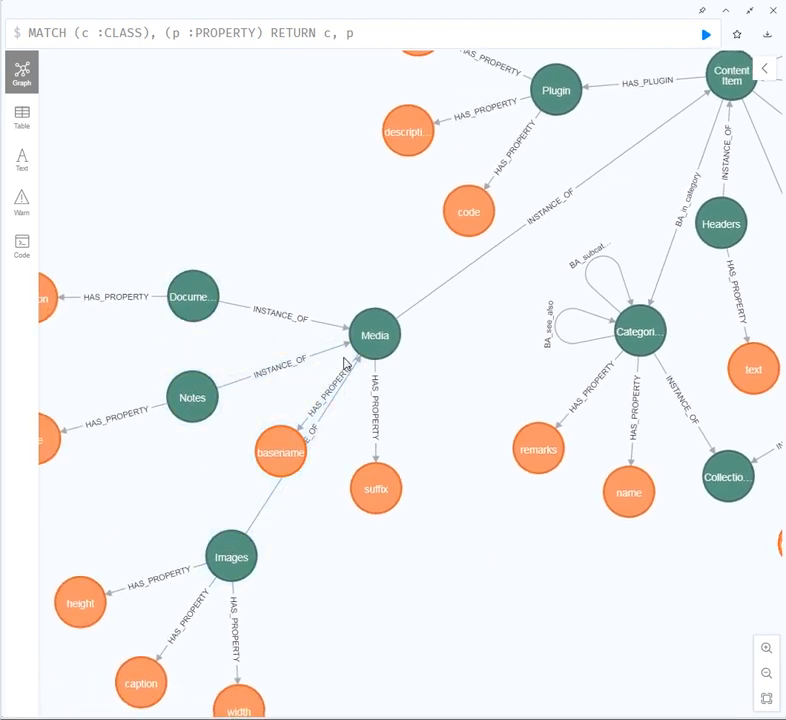
drag(729, 88, 547, 253)
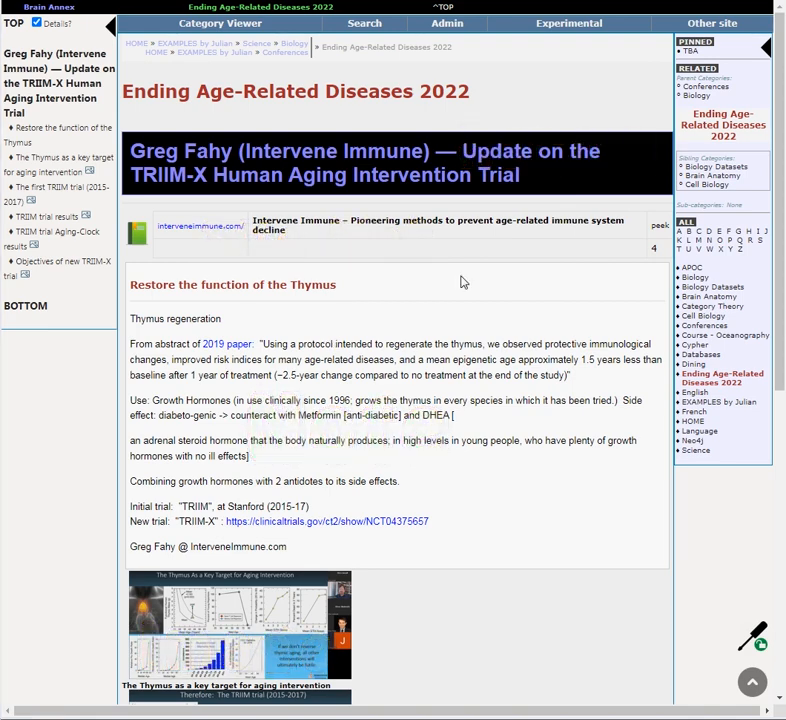
Step: Go to the Brain Anatomy category and copy the word Telencephalon from the Brain Parts from Rostral to Caudal note
click(706, 298)
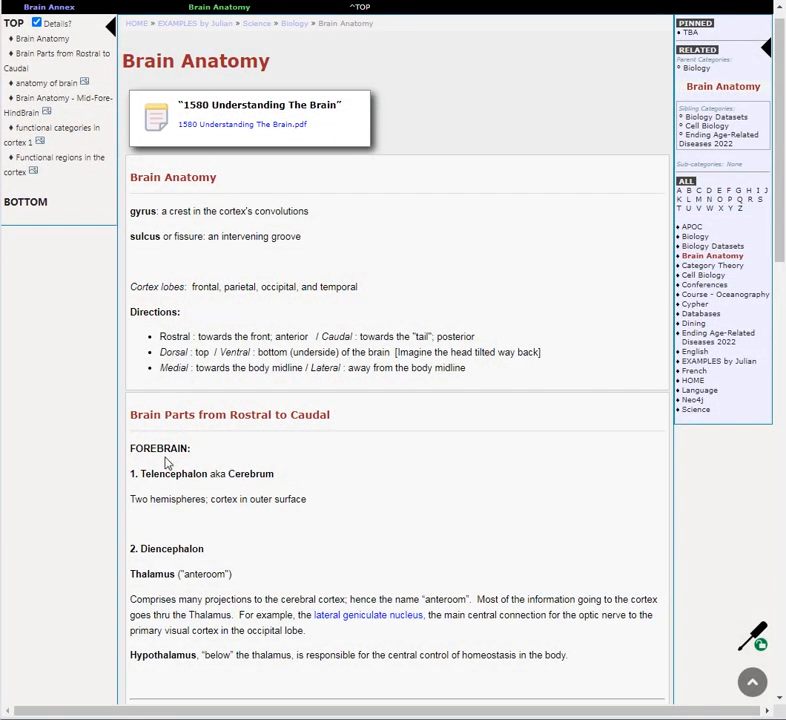
double_click(171, 470)
key(ctrl+c)
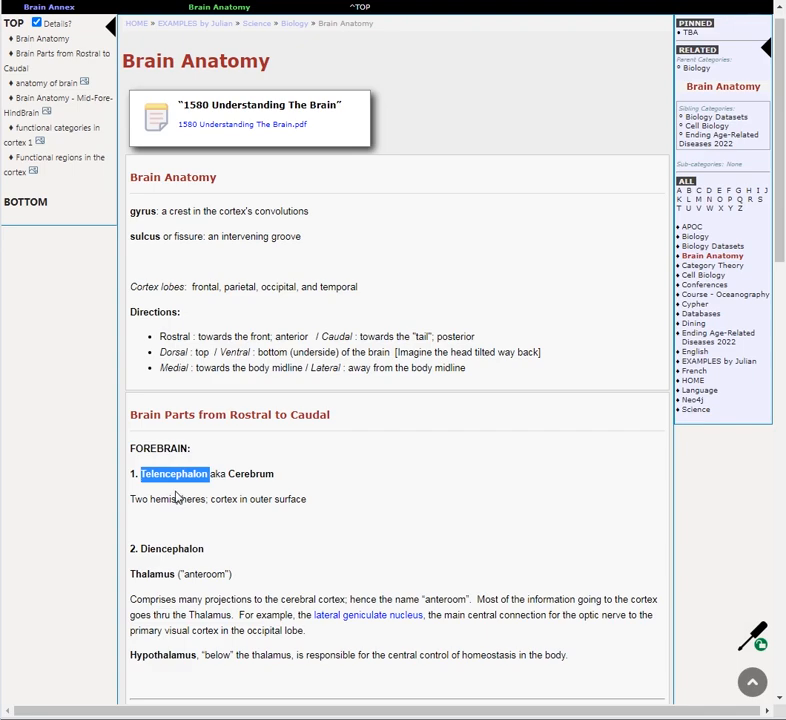
Step: Search the notes for the copied word Telencephalon and highlight the word in the found note
scroll(350, 270, up, 1)
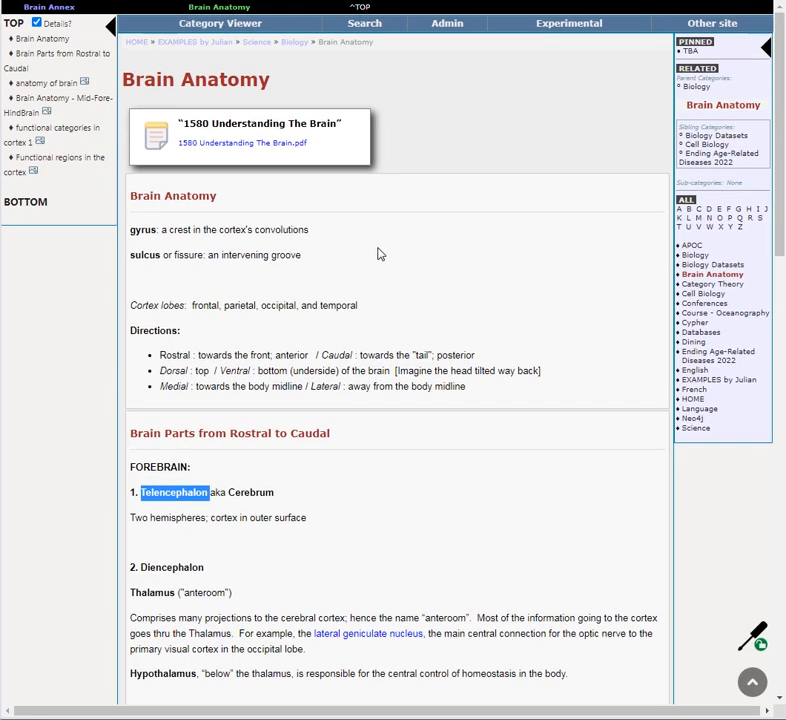
click(375, 33)
click(135, 133)
key(ctrl+v)
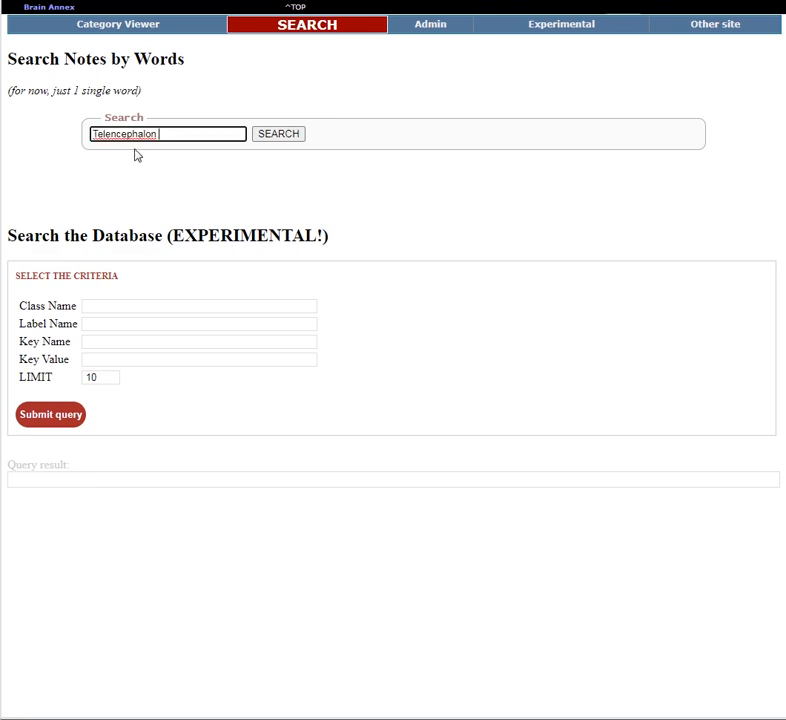
click(256, 134)
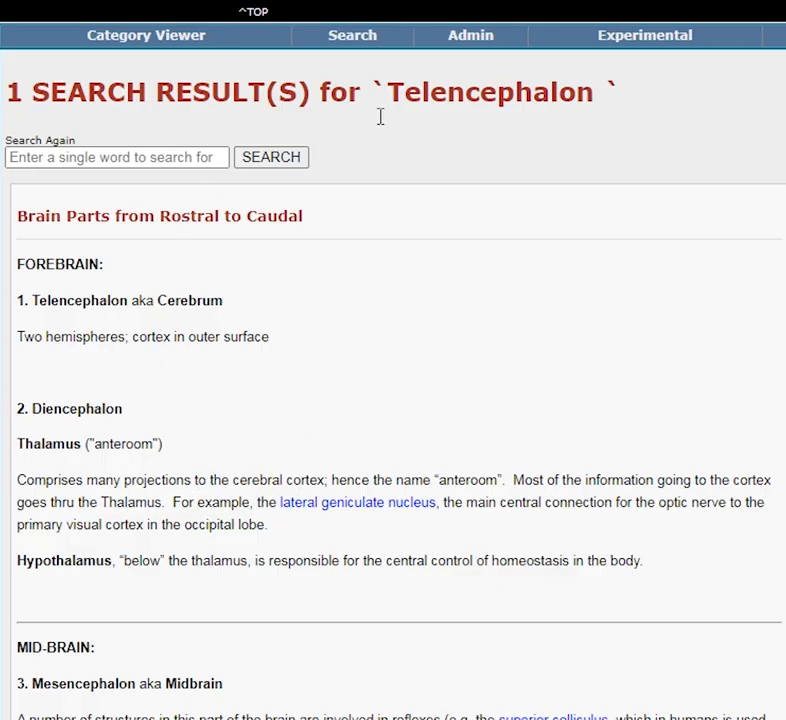
drag(37, 303, 125, 304)
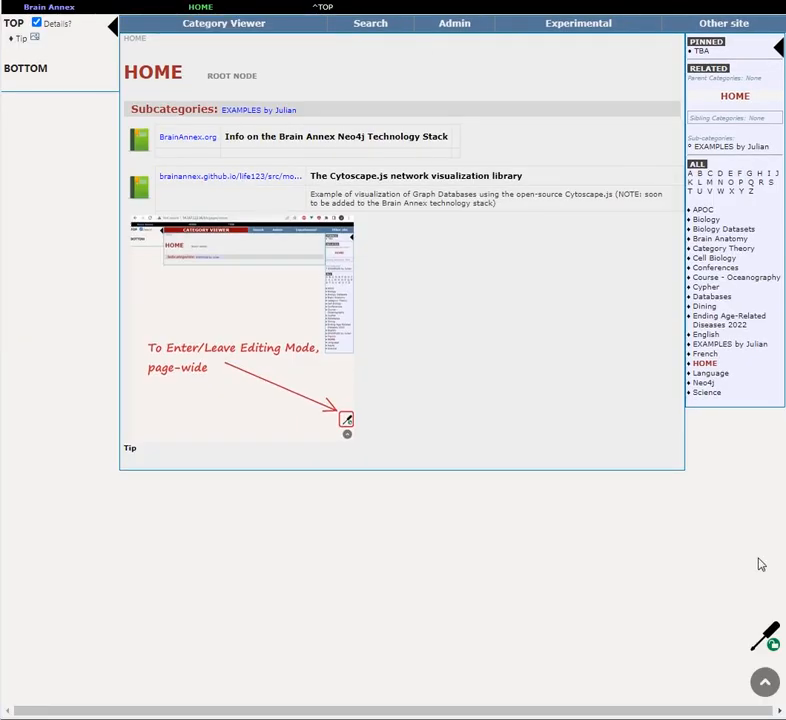
Step: Turn on page-wide editing for the HOME category and create a new subcategory named test
click(767, 639)
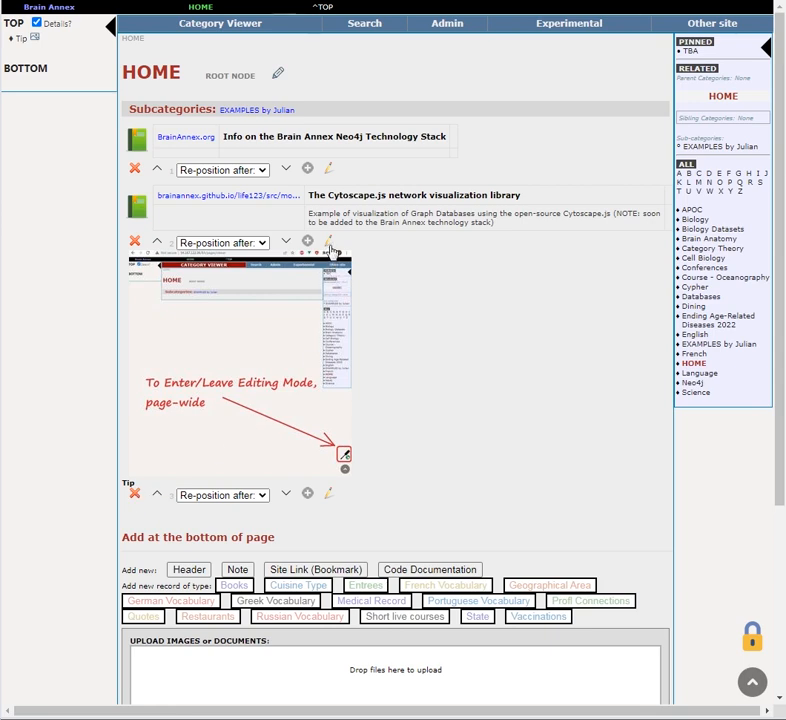
drag(778, 426, 772, 562)
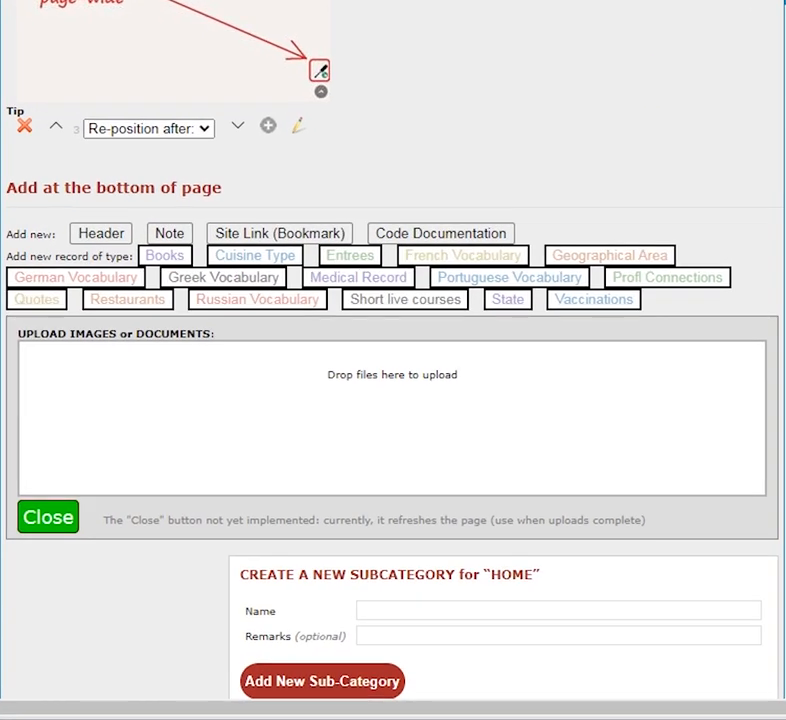
scroll(392, 400, down, 1)
click(416, 555)
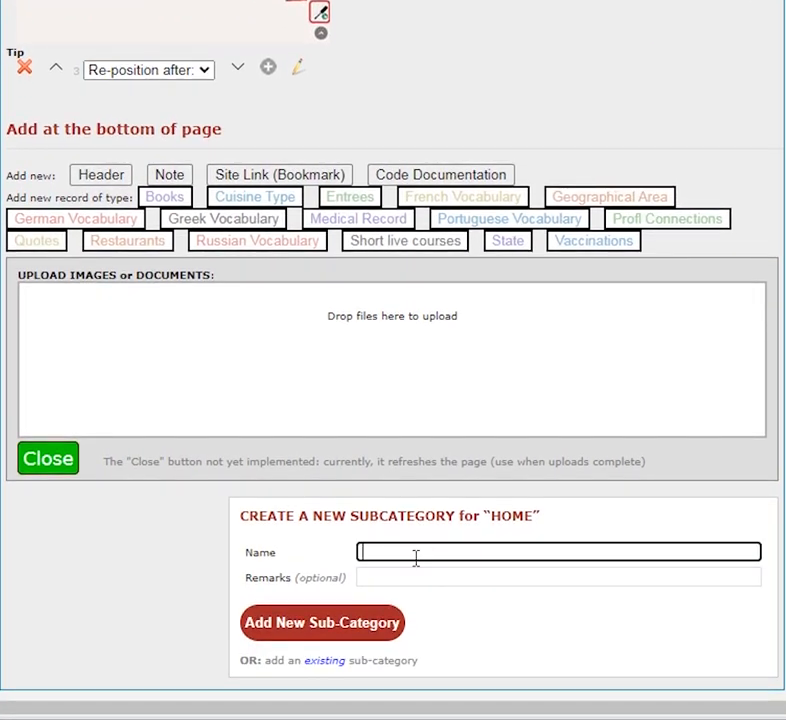
text(test)
click(355, 625)
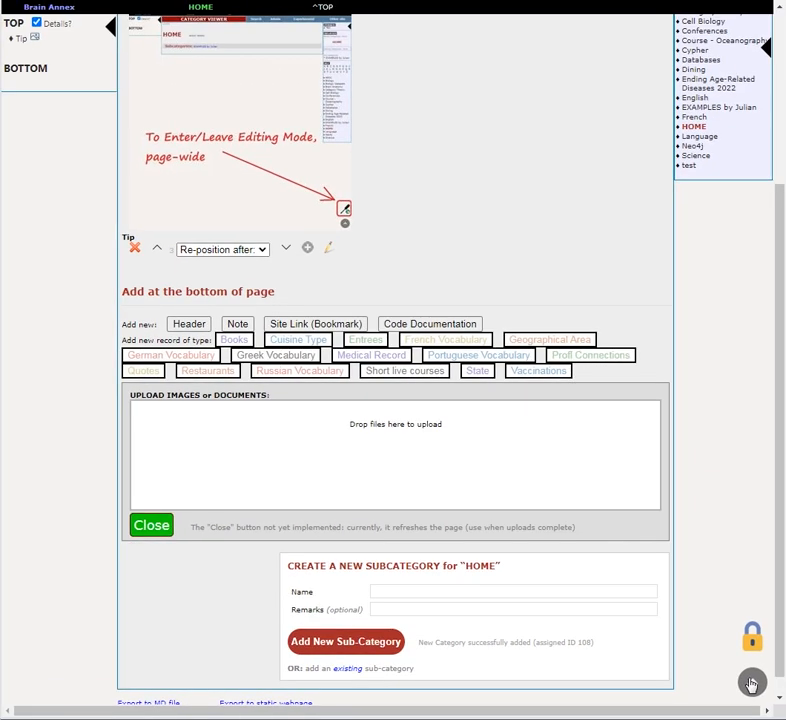
click(752, 683)
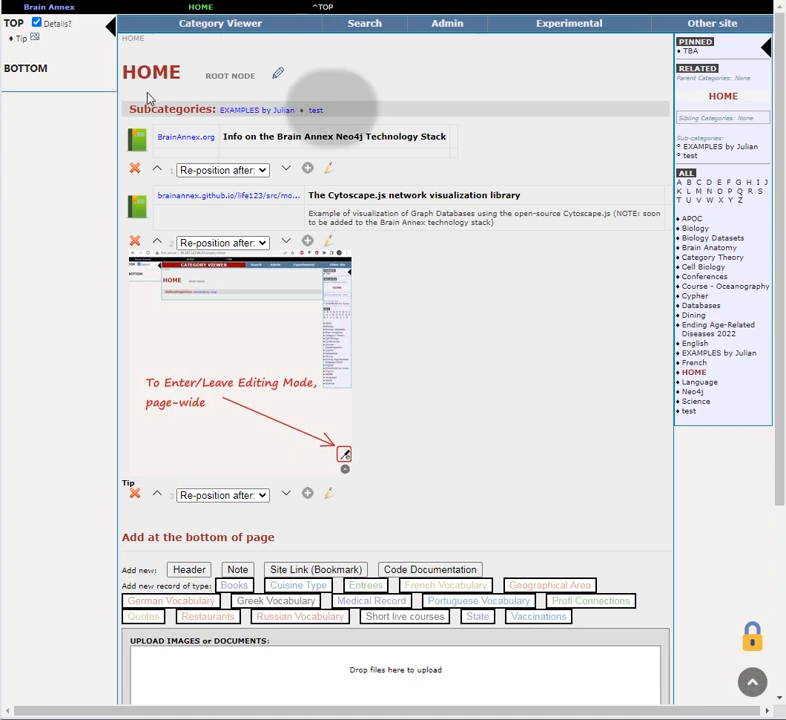
Step: Open the test category in the category editor and rename it my test
click(313, 112)
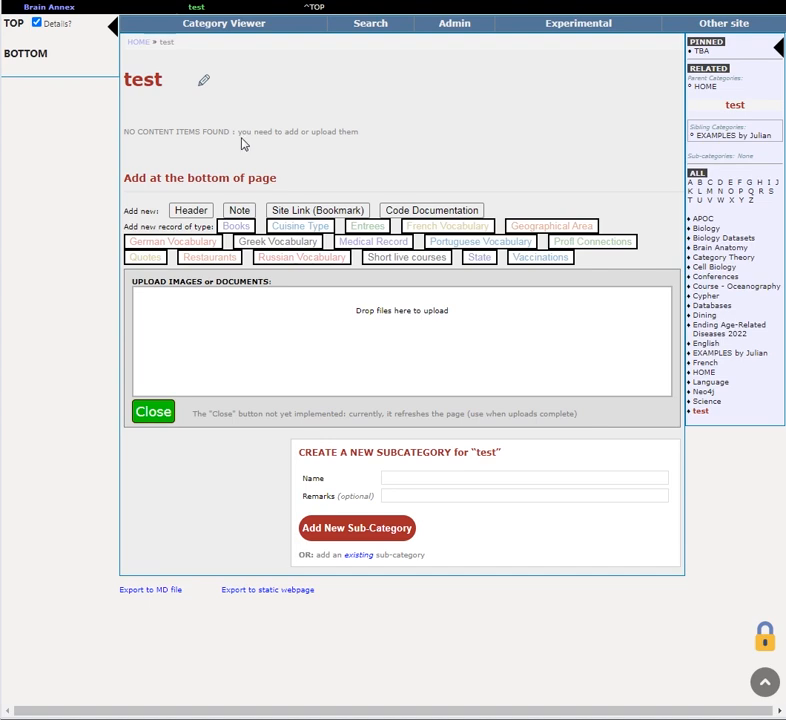
click(204, 86)
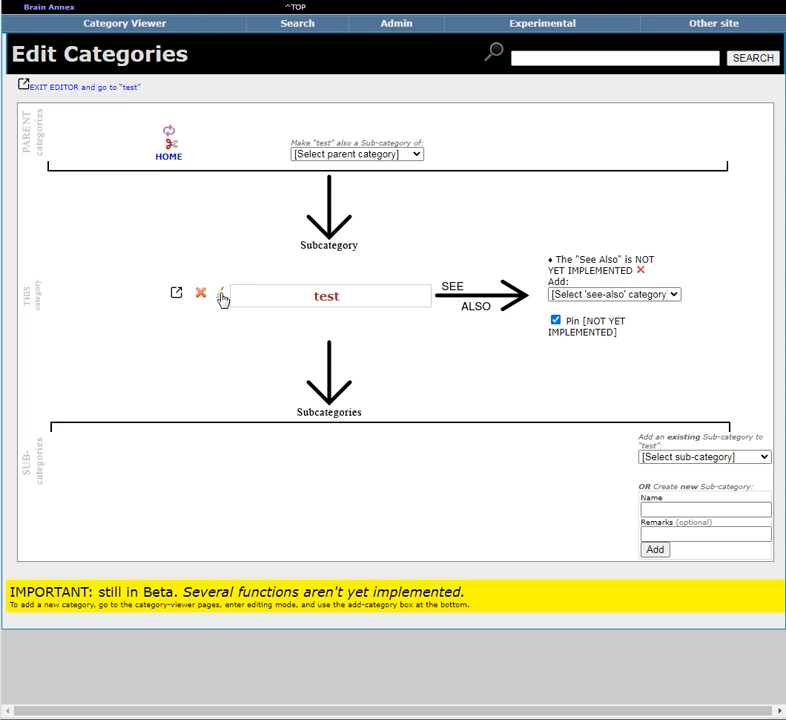
click(221, 294)
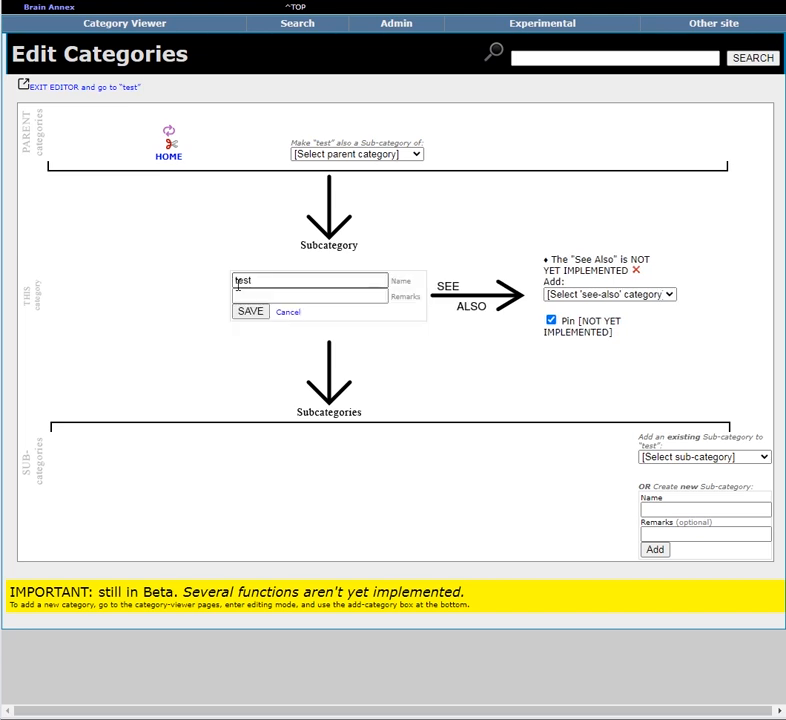
text(my)
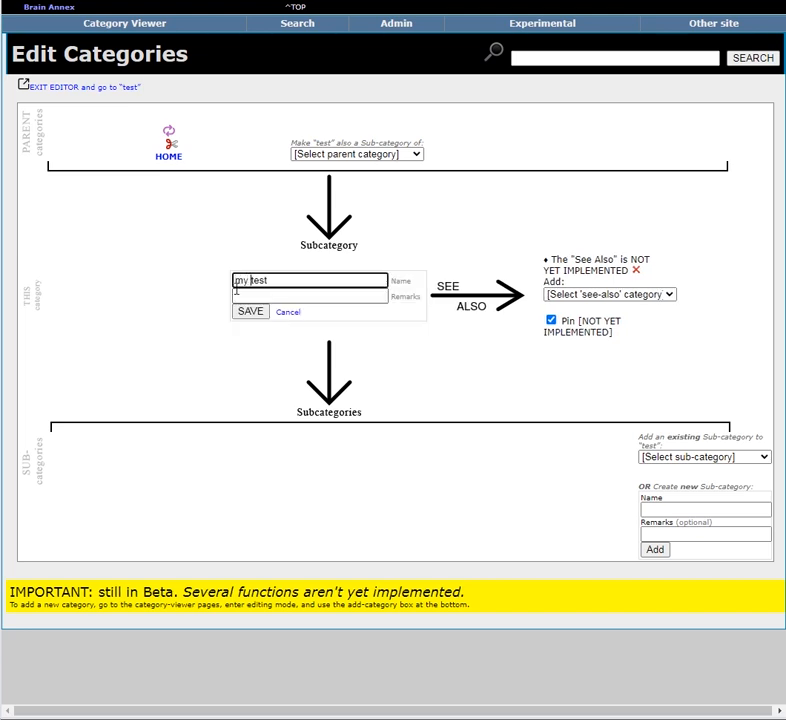
click(250, 311)
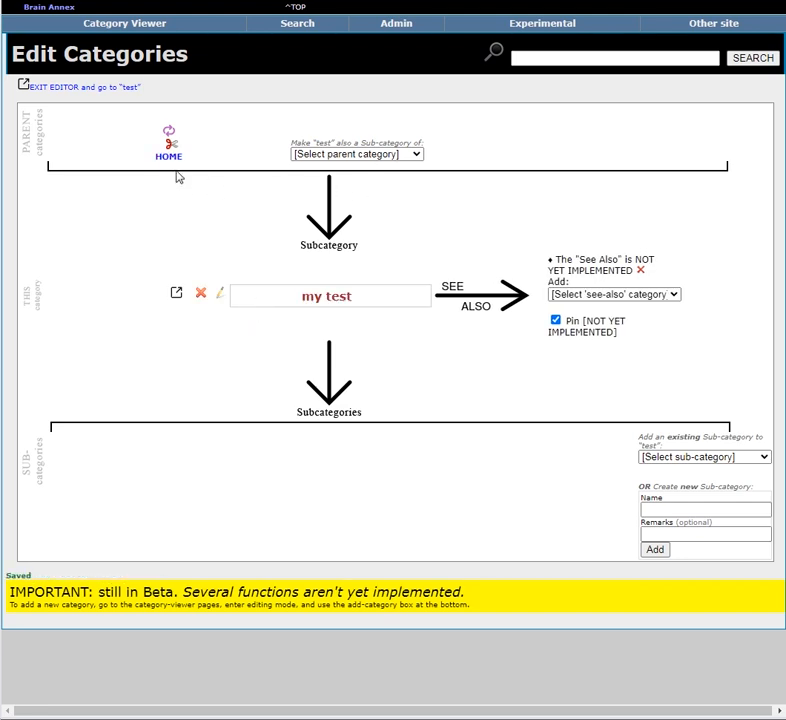
Step: Make the my test category also a subcategory of Biology and go to its page
click(418, 155)
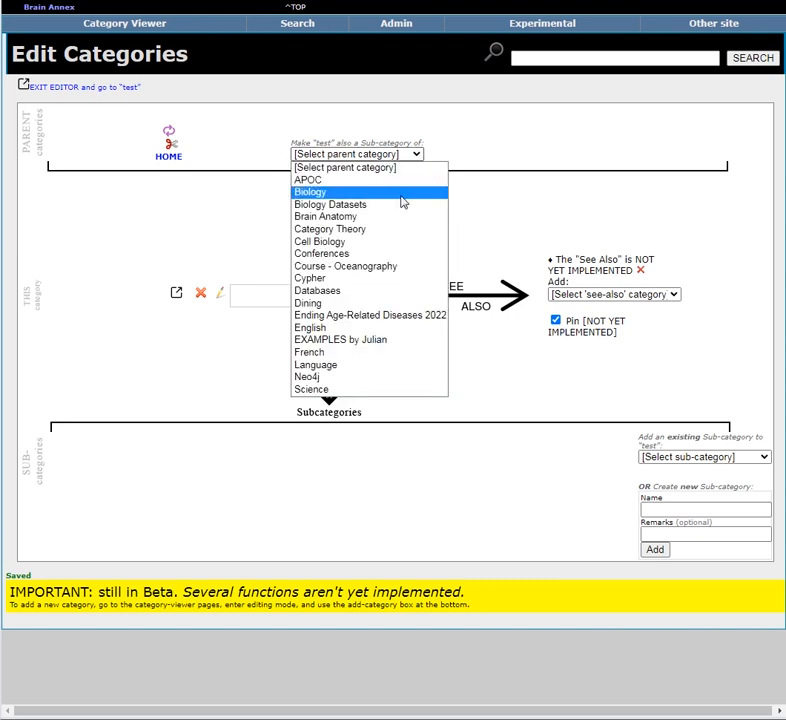
click(401, 196)
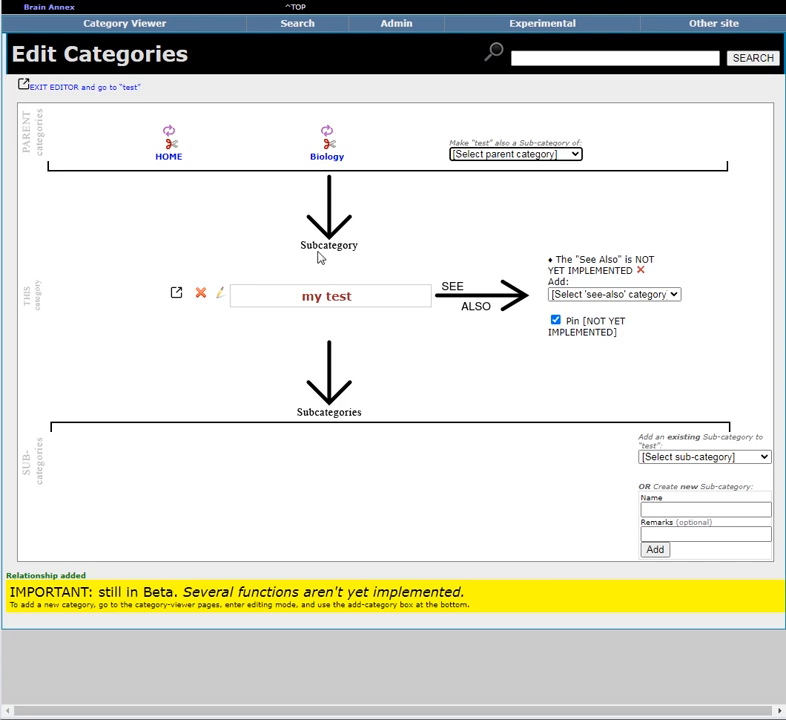
click(176, 296)
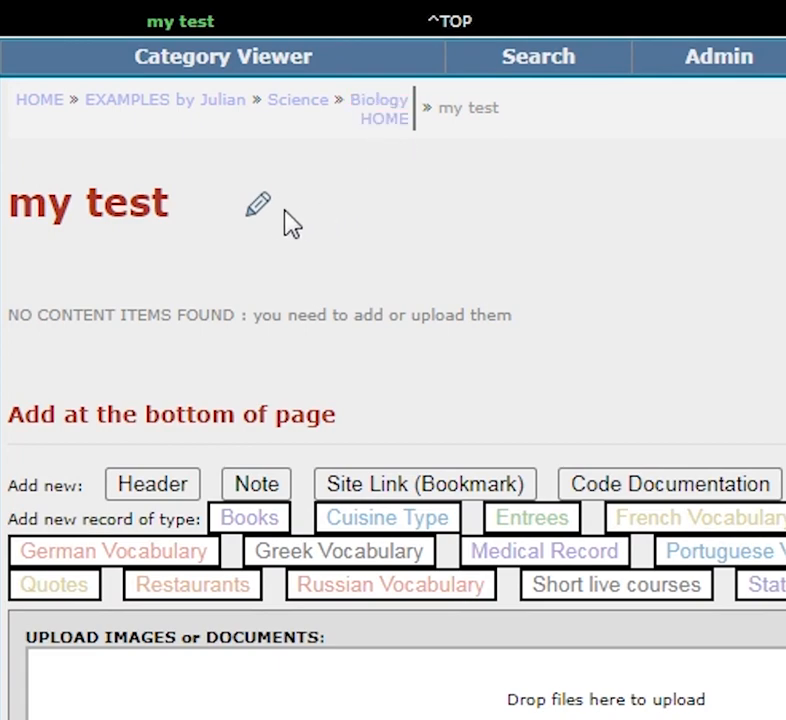
Step: Delete the my test category from the category editor and go to the root (home) category
click(258, 214)
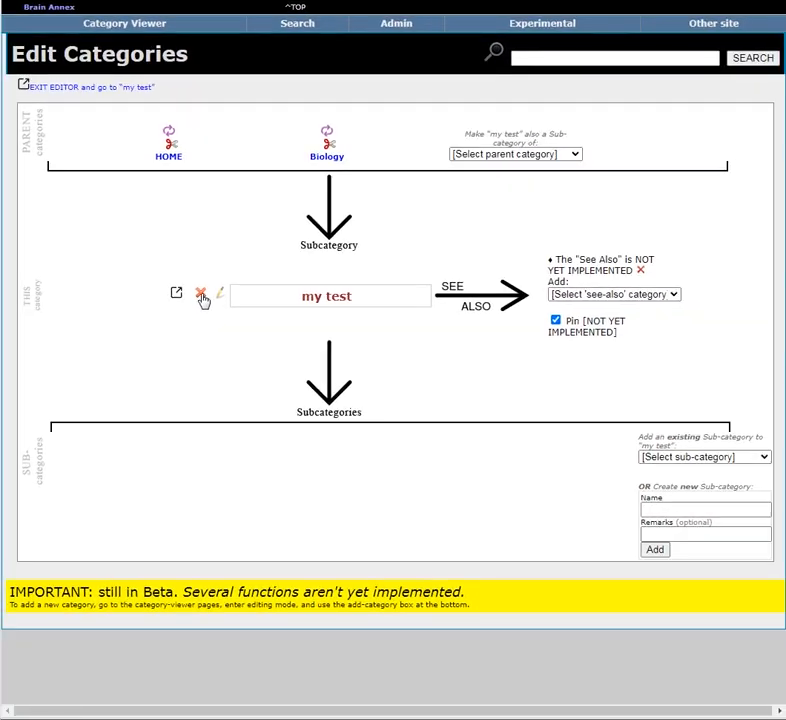
click(201, 294)
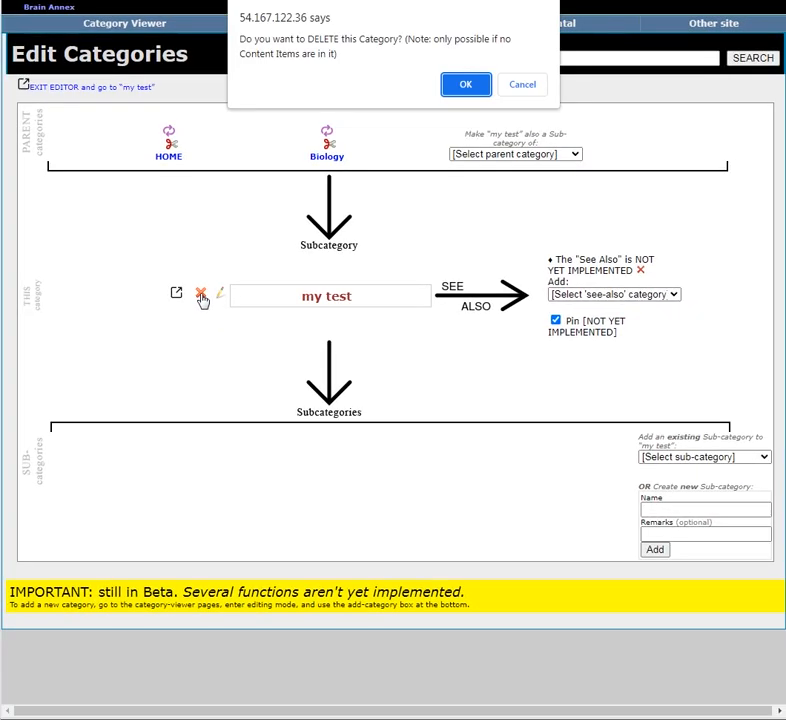
click(456, 86)
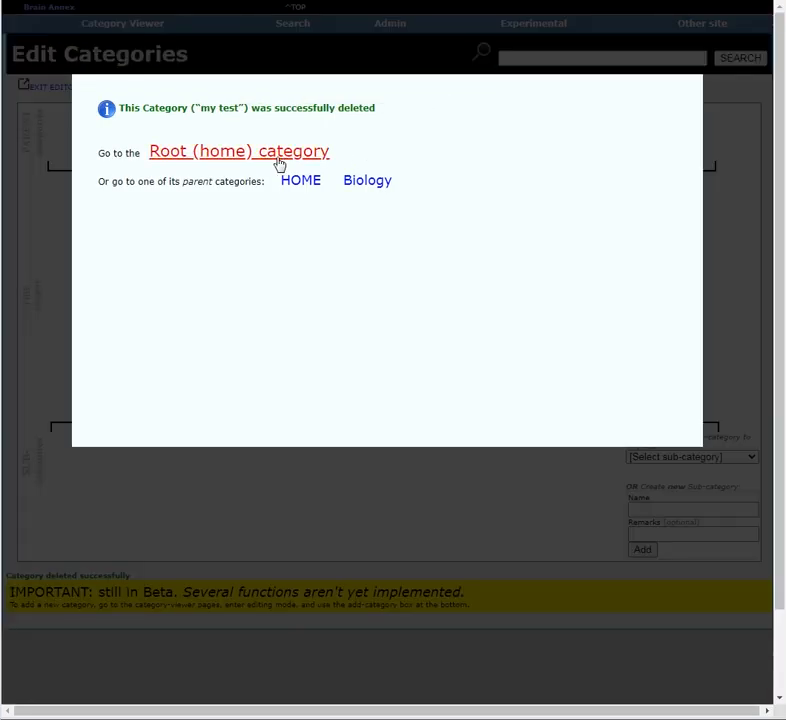
click(277, 164)
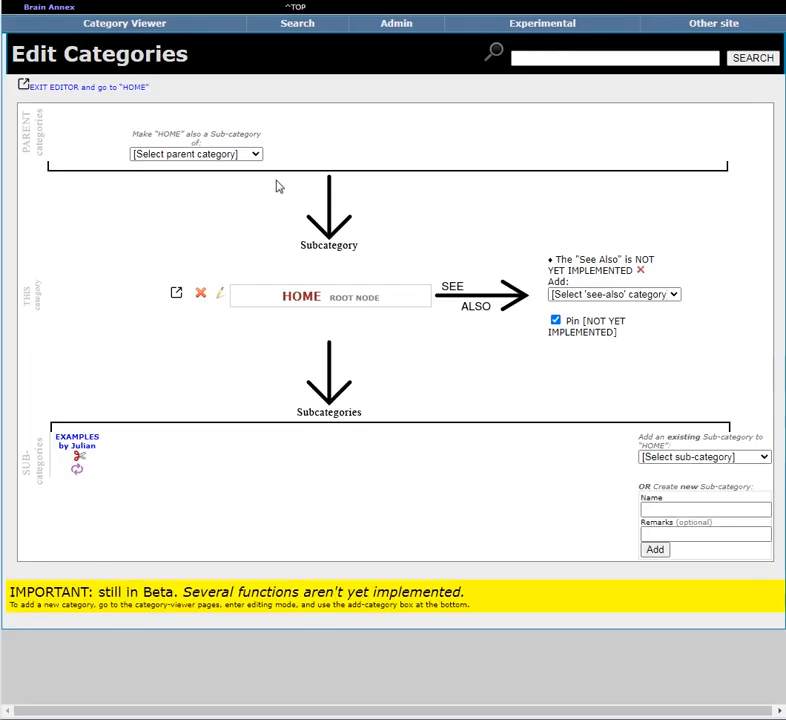
Step: Leave the category editor, go to the Dining category page and turn on page-wide editing
click(112, 30)
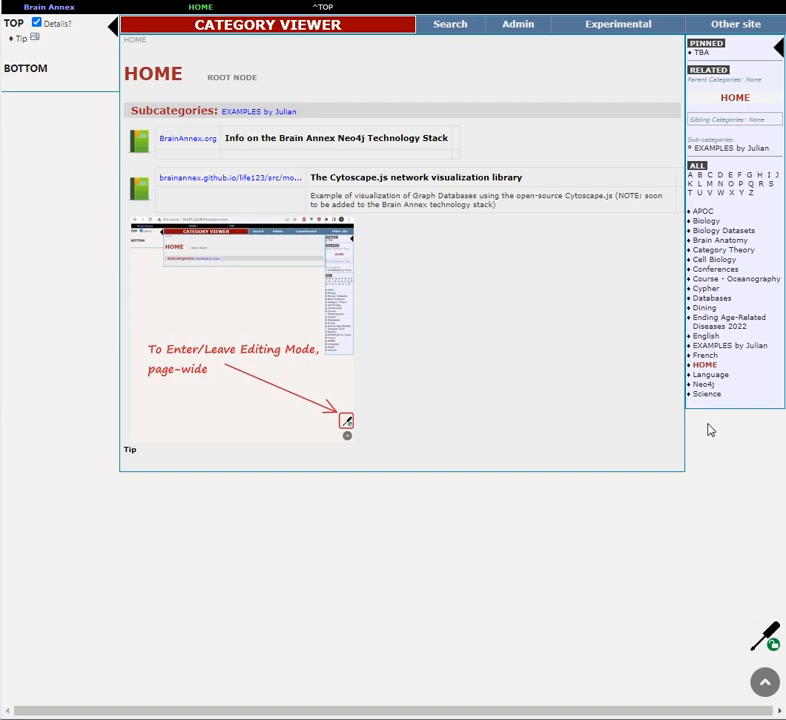
click(705, 308)
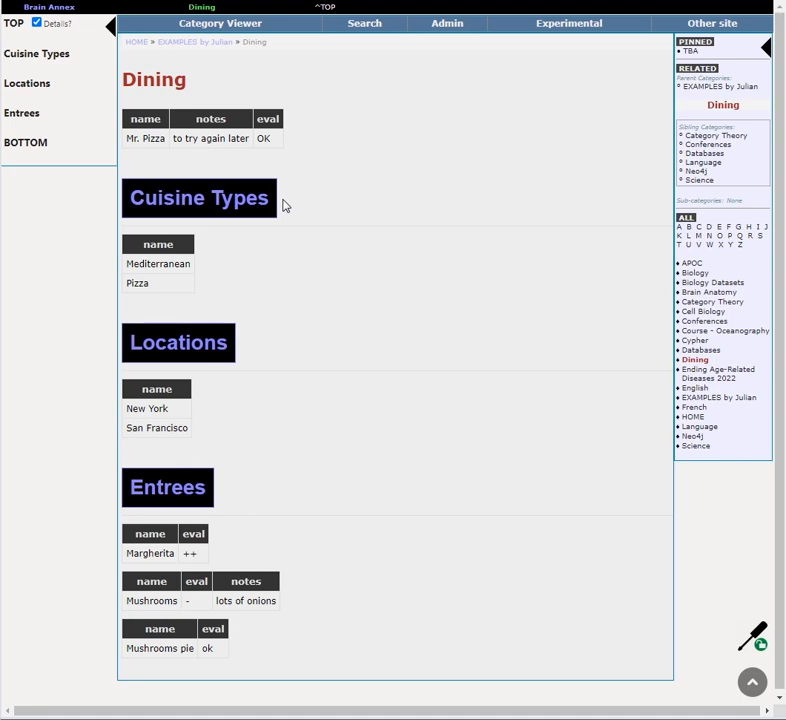
click(751, 641)
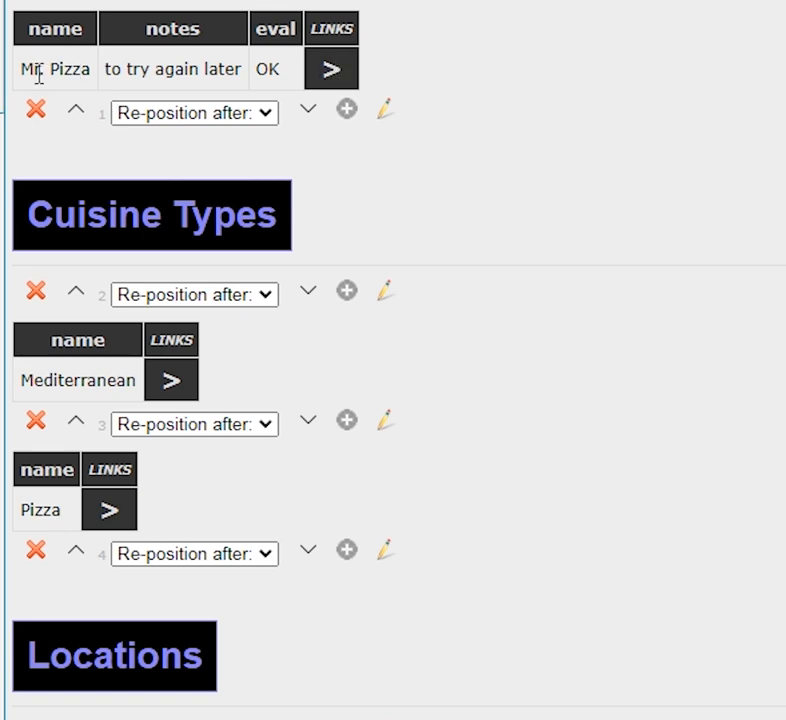
Step: Expand the links of the Mr. Pizza record and view the records connected through BA_served_at, BA_located_in and BA_cuisine_type
click(332, 70)
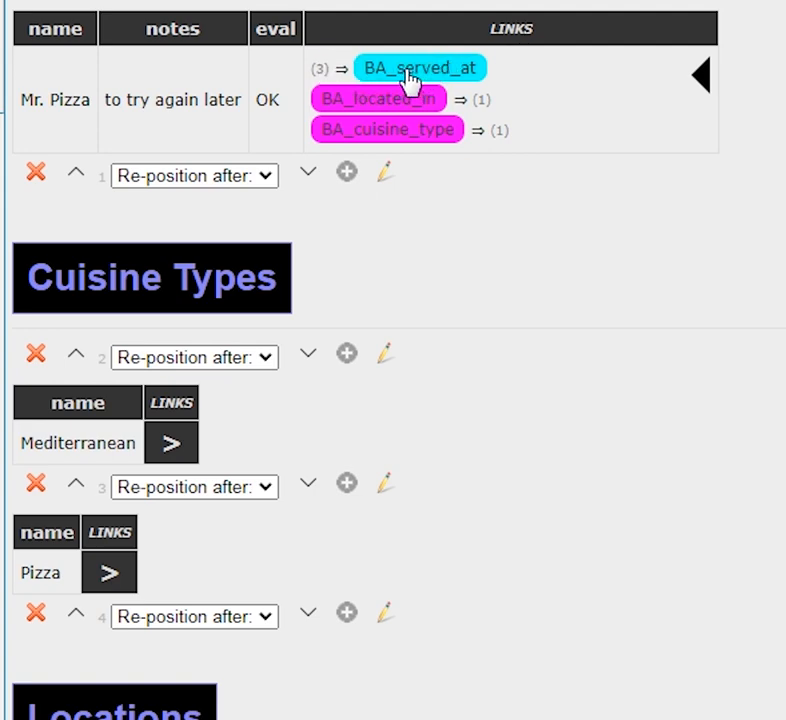
click(469, 80)
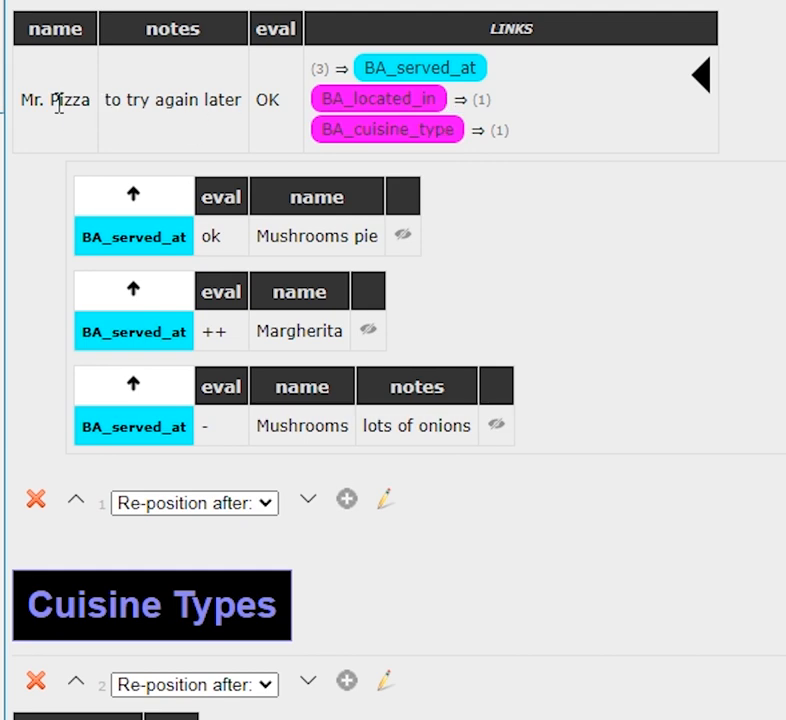
click(384, 104)
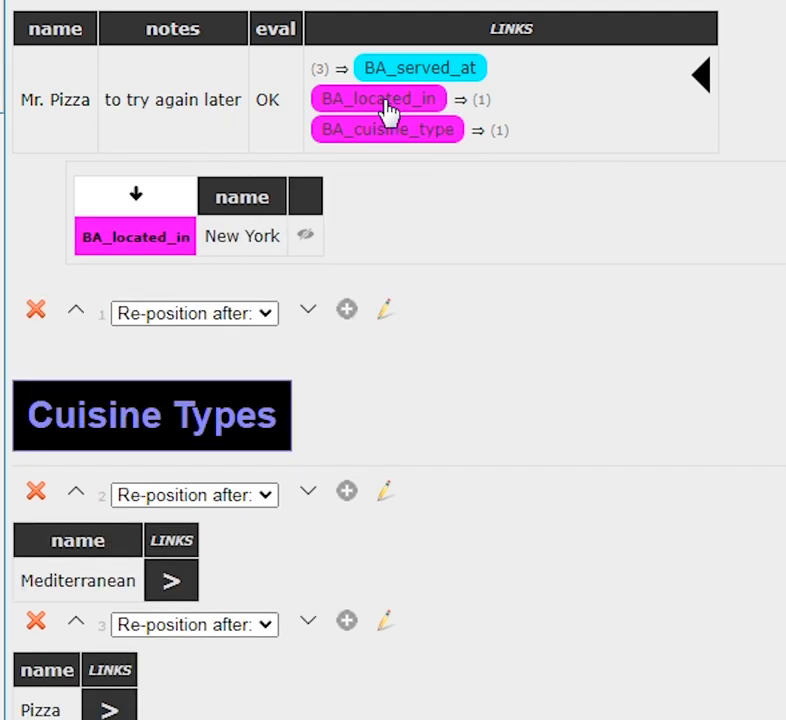
click(416, 145)
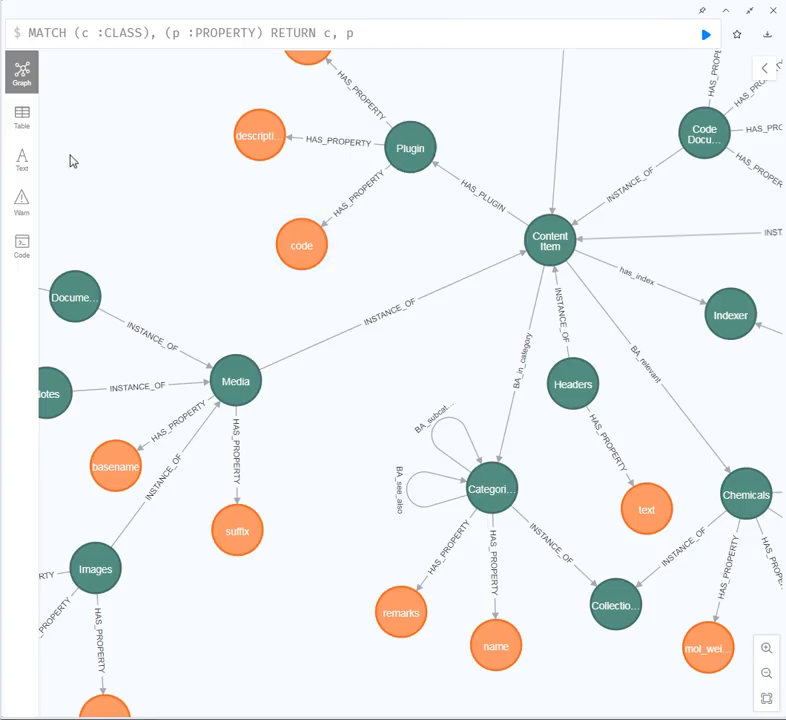
Step: In Neo4j Browser, leave the full-screen schema graph, query the Restaurants nodes and expand the relationships of the Mr. Pizza node
click(750, 10)
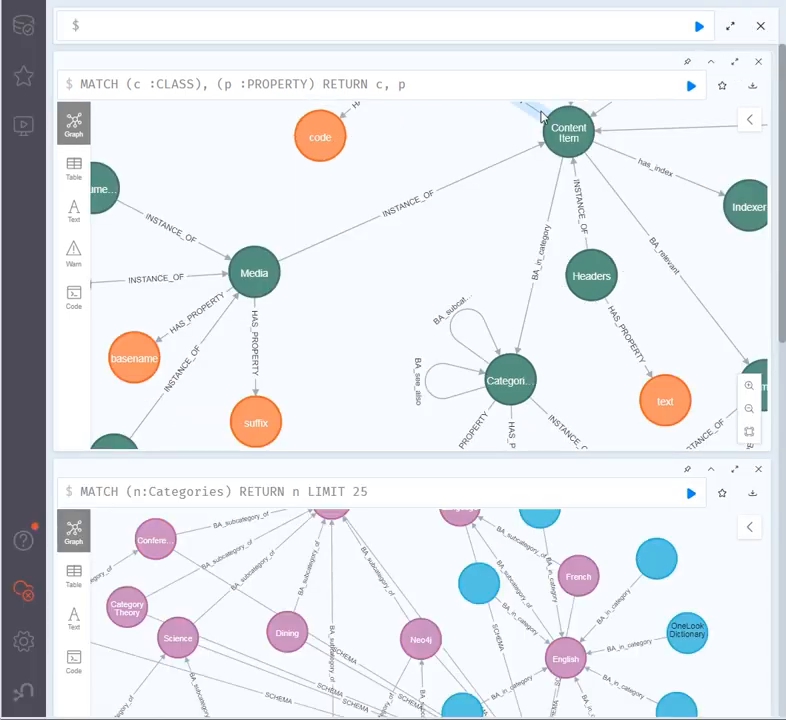
click(25, 32)
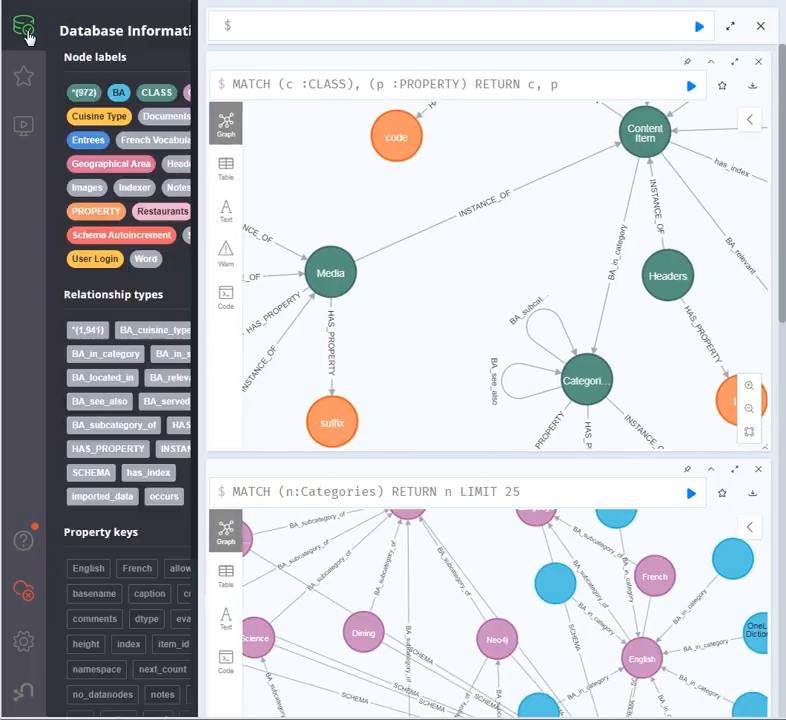
click(160, 212)
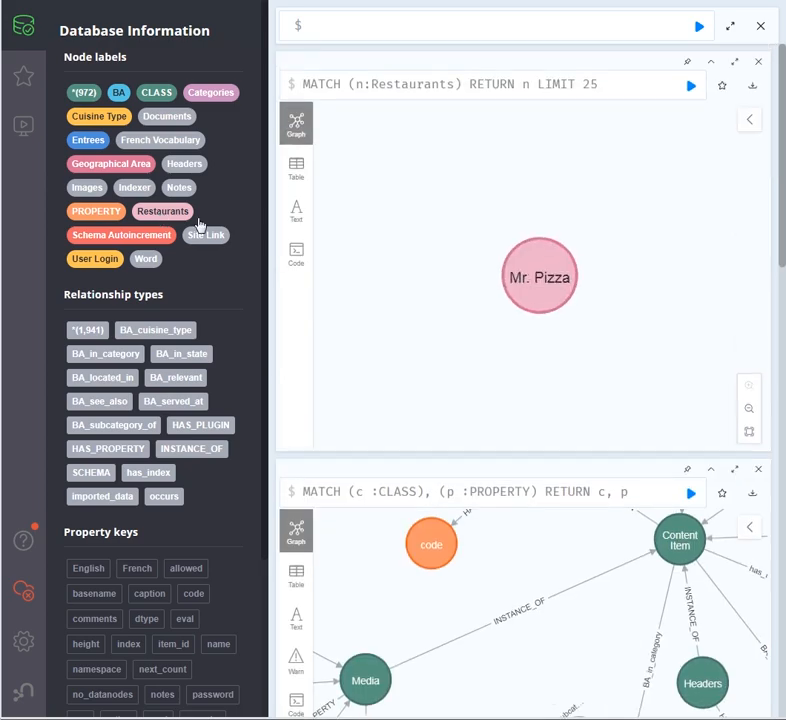
click(24, 28)
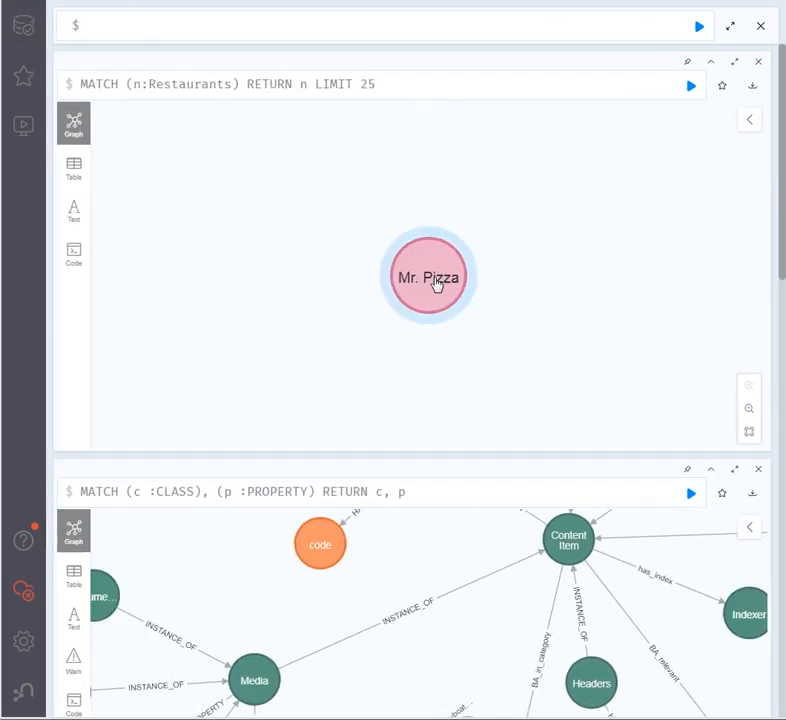
double_click(436, 283)
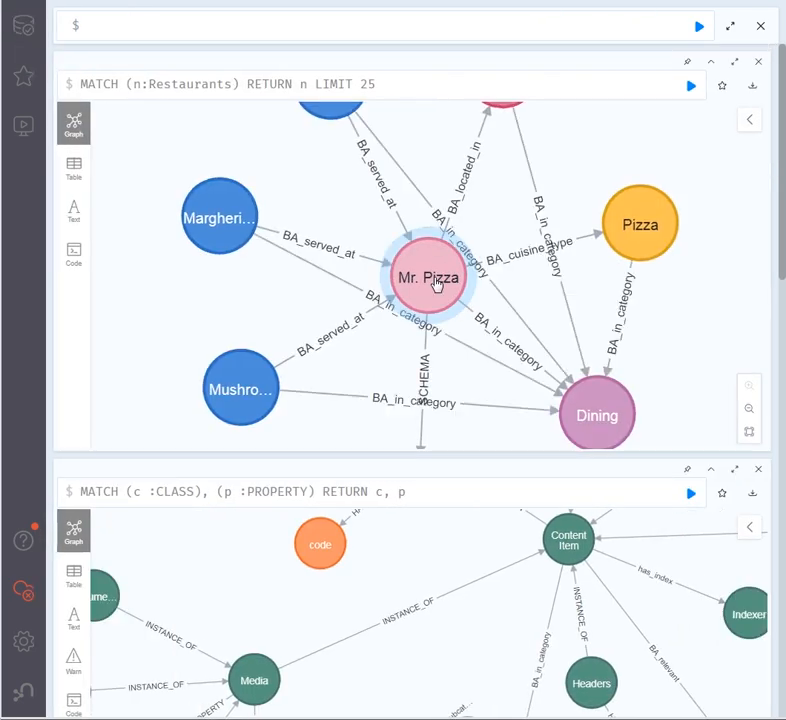
click(749, 409)
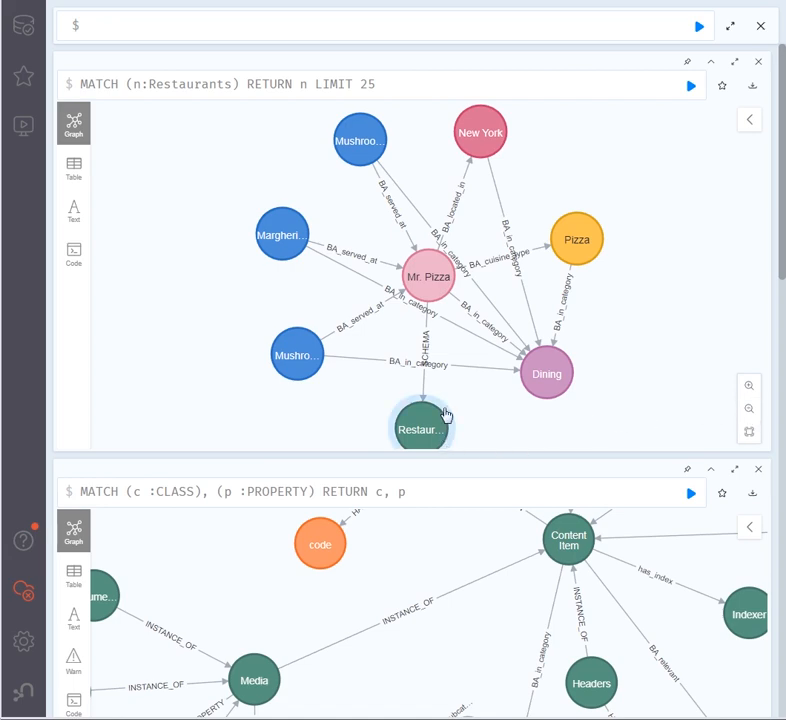
Step: Rearrange the graph around Mr. Pizza, grouping the three entrees on one side and spreading out Pizza, New York, Dining and the Restaurants class
drag(426, 289, 417, 276)
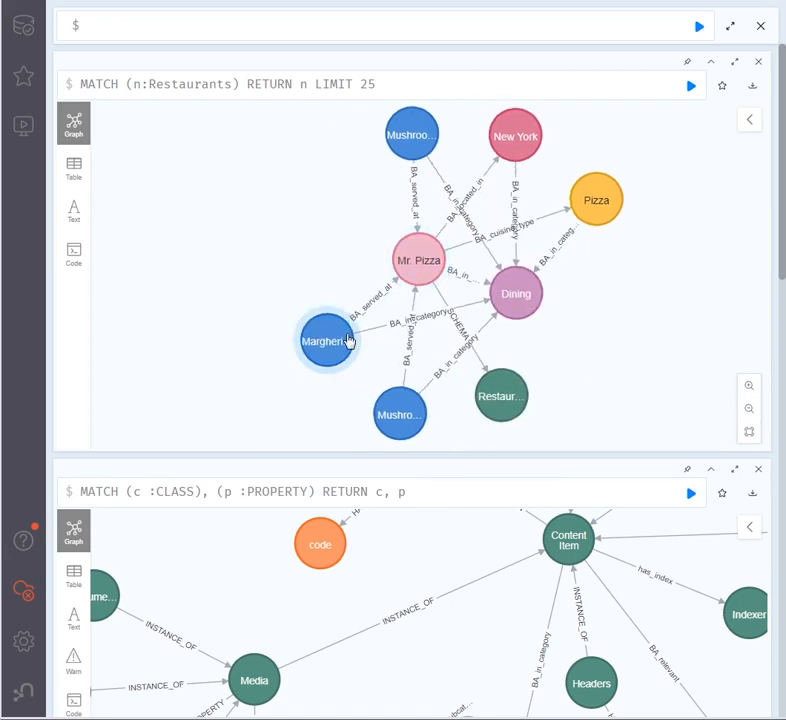
drag(349, 344, 282, 290)
drag(346, 402, 265, 362)
drag(484, 176, 250, 228)
drag(500, 125, 558, 368)
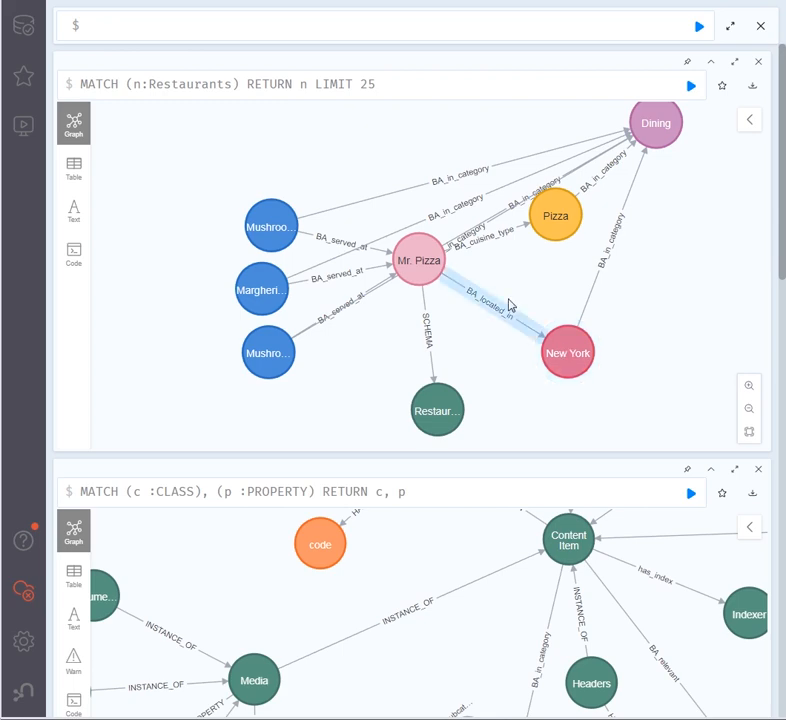
drag(551, 226, 561, 259)
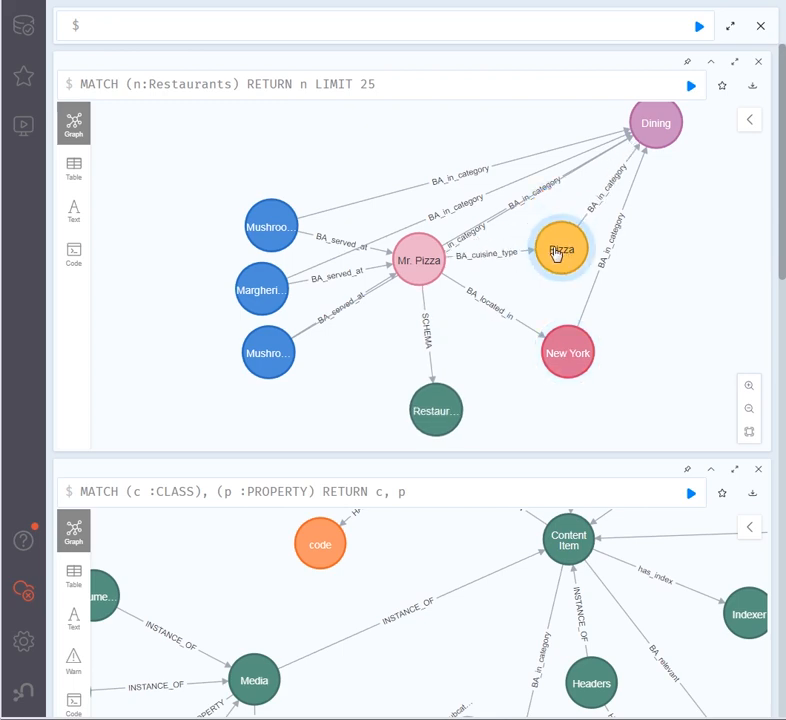
drag(645, 134, 509, 133)
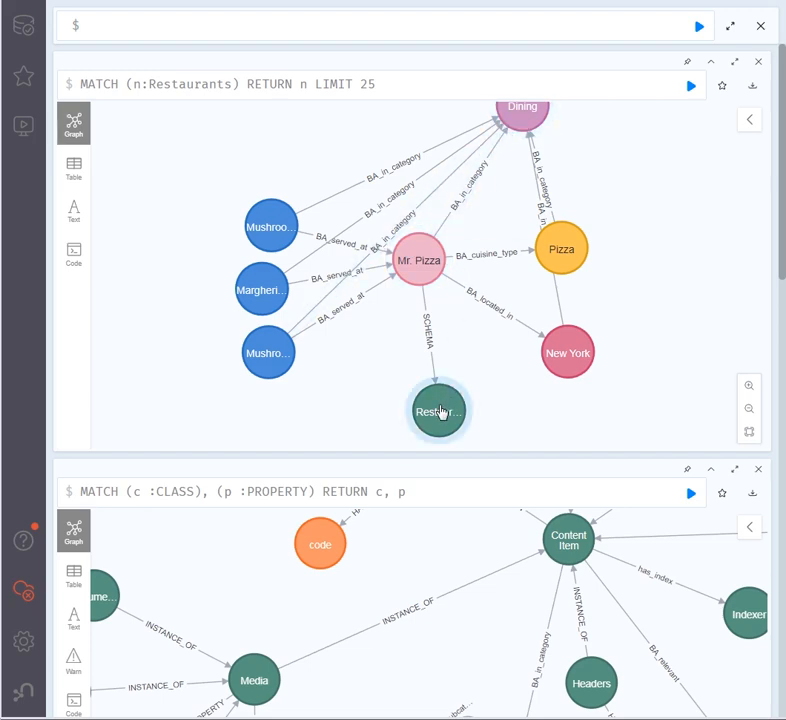
drag(441, 411, 456, 418)
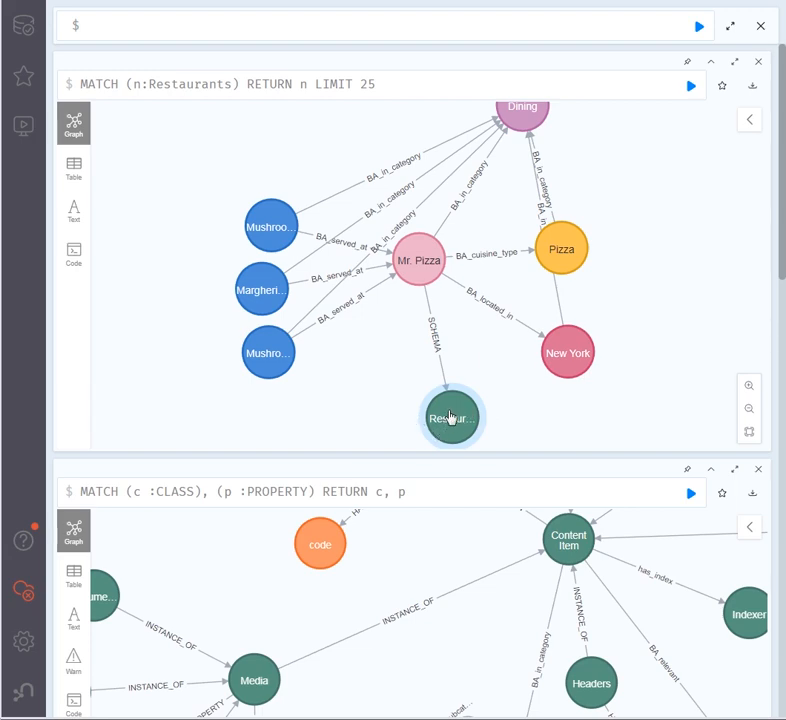
Step: Show the node properties and examine those of Mr. Pizza, the Restaurants class and the Mushrooms pie entree
click(420, 270)
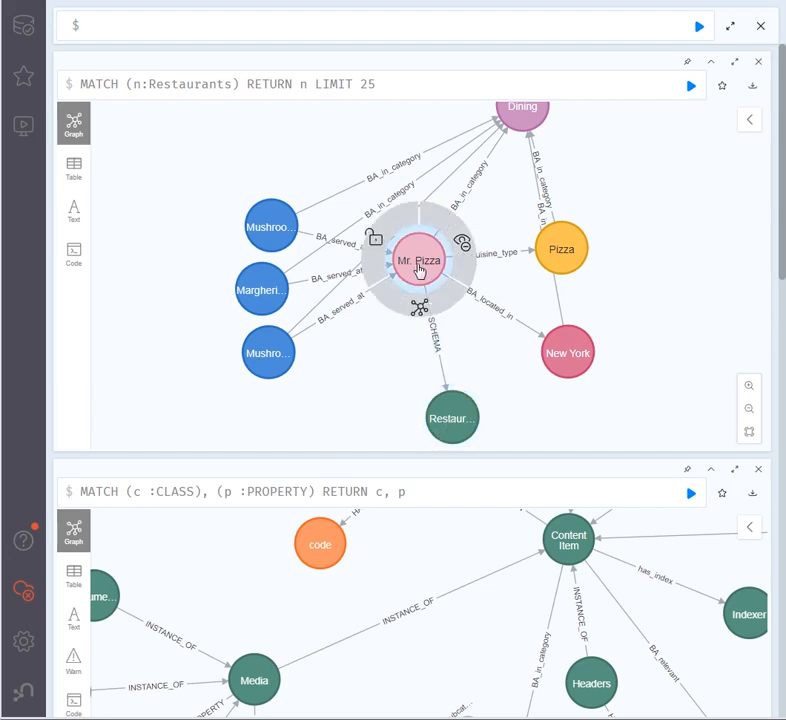
click(749, 120)
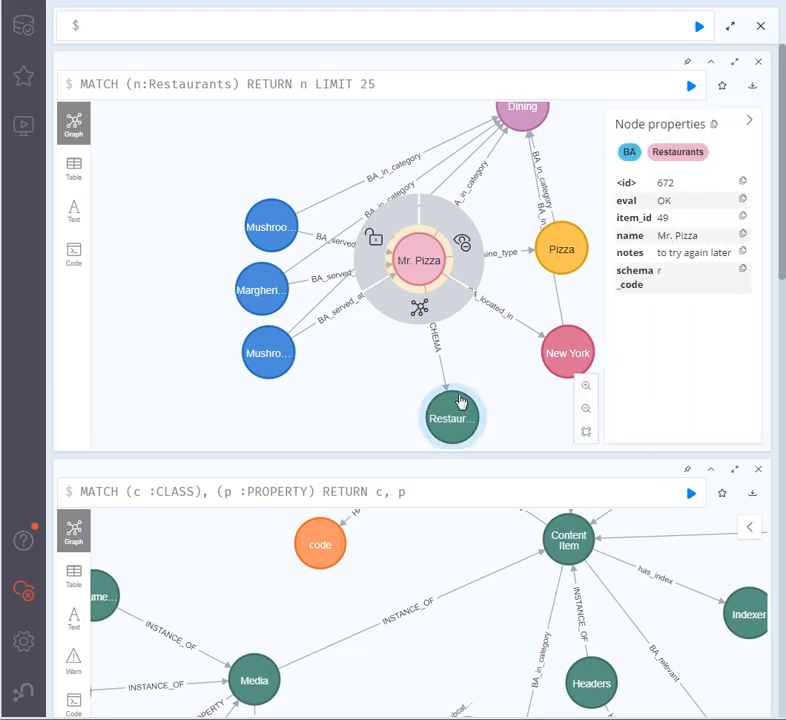
mouse_move(453, 417)
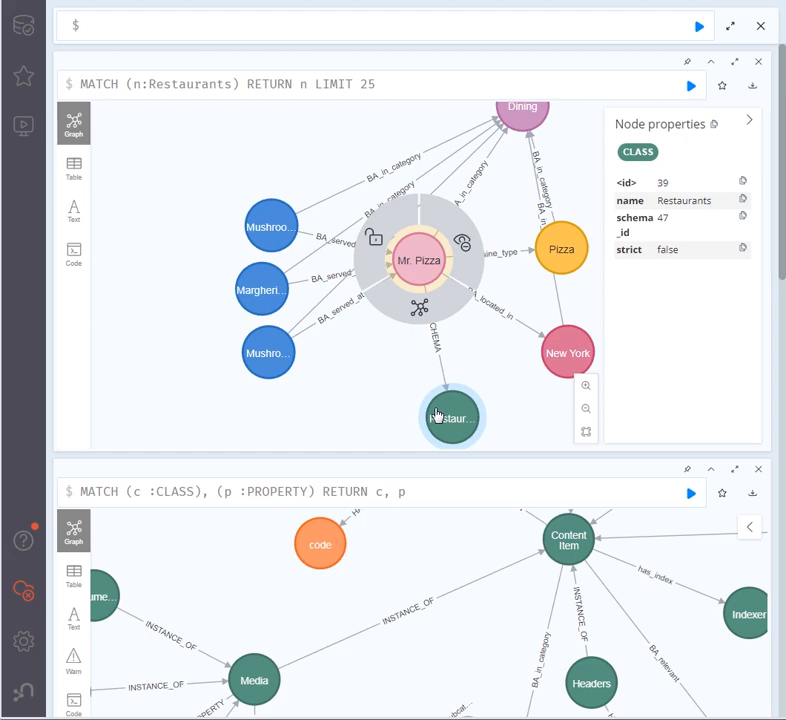
mouse_move(287, 232)
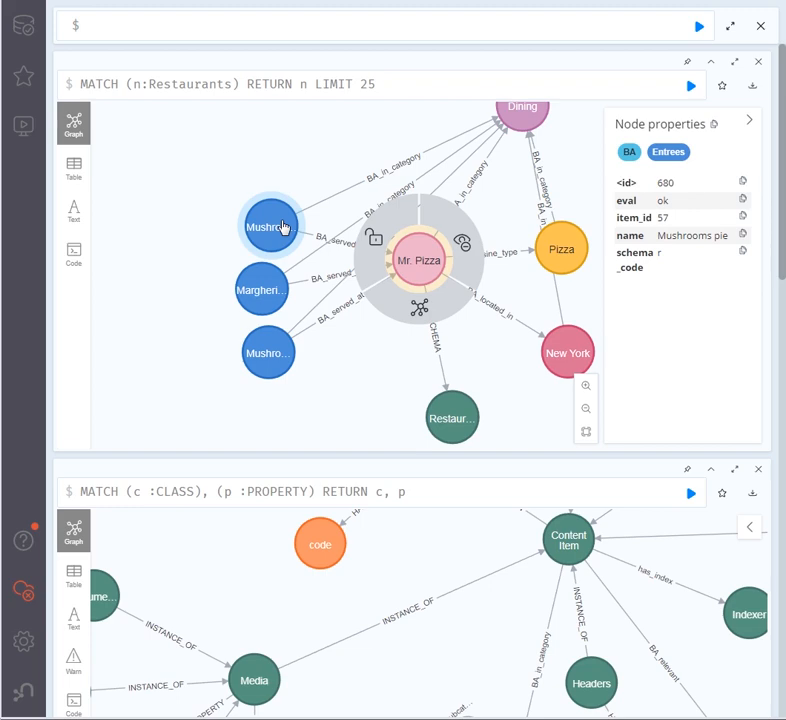
drag(268, 213, 258, 203)
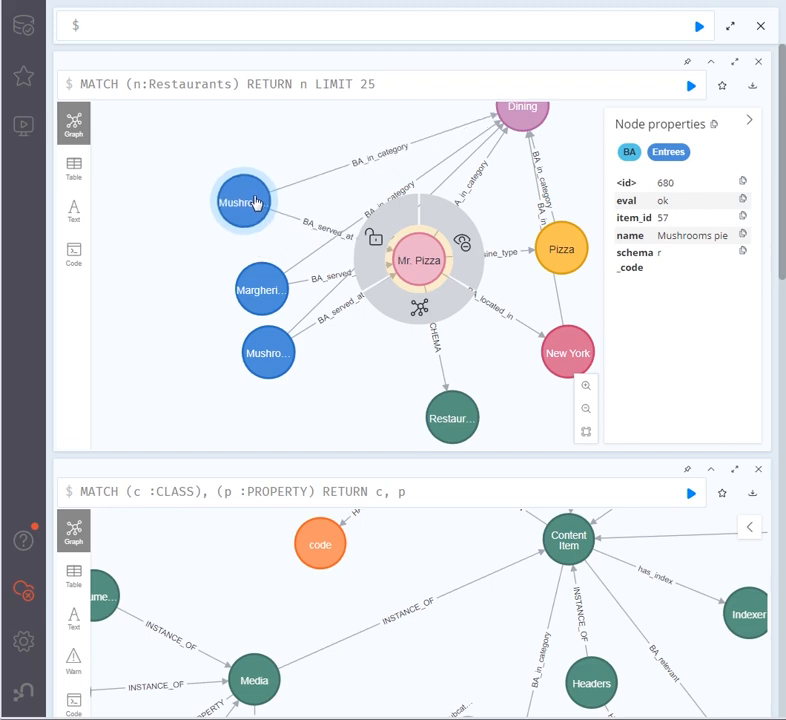
drag(361, 397, 331, 417)
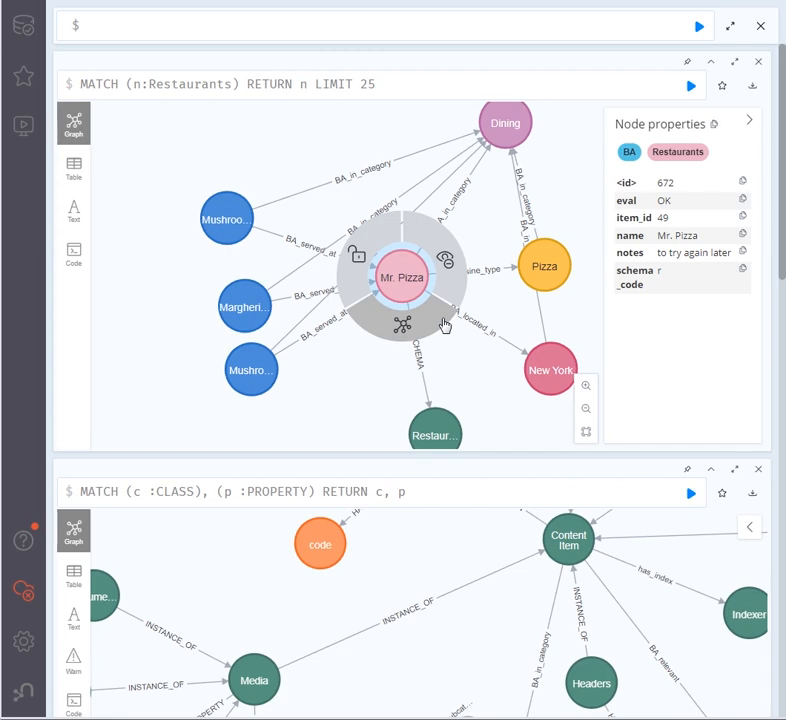
click(238, 232)
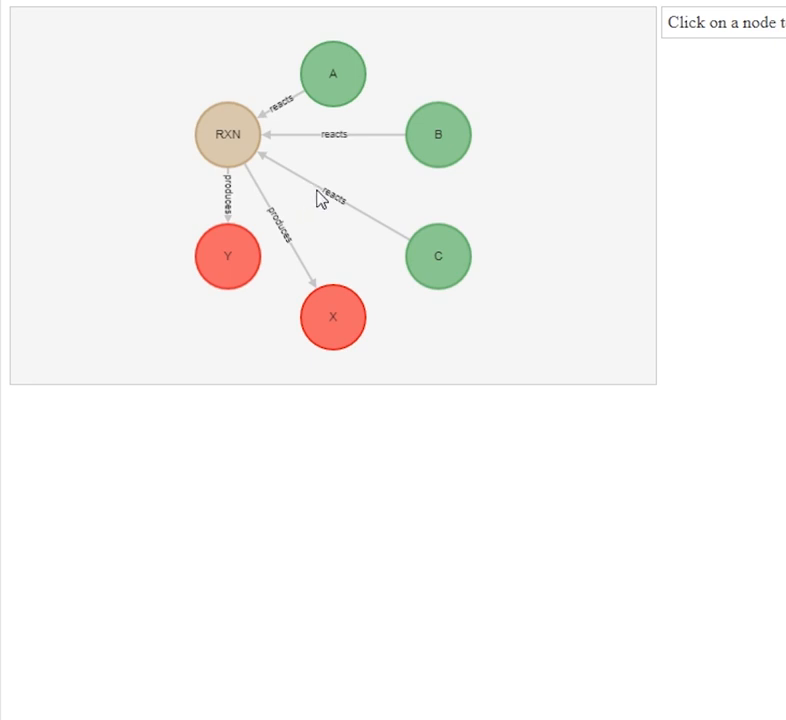
Step: In the Cytoscape.js reaction graph, gather reactant nodes A, B and C on one side and shift RXN and X slightly
drag(232, 146, 200, 153)
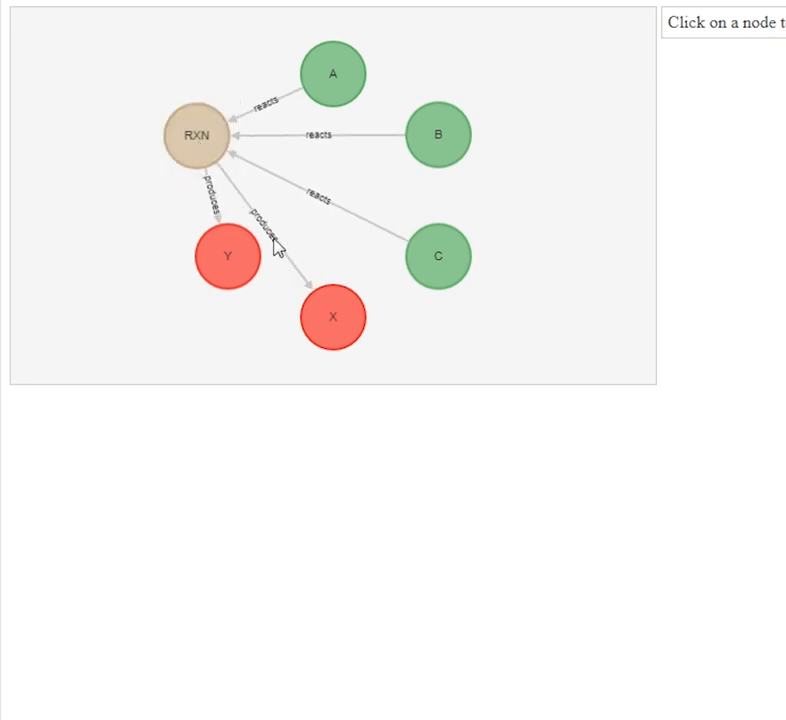
drag(321, 319, 339, 325)
drag(428, 278, 104, 236)
drag(332, 72, 66, 74)
drag(410, 140, 62, 164)
Step: Reposition the RXN node on the opposite side of the reactants and display its properties
drag(188, 154, 291, 128)
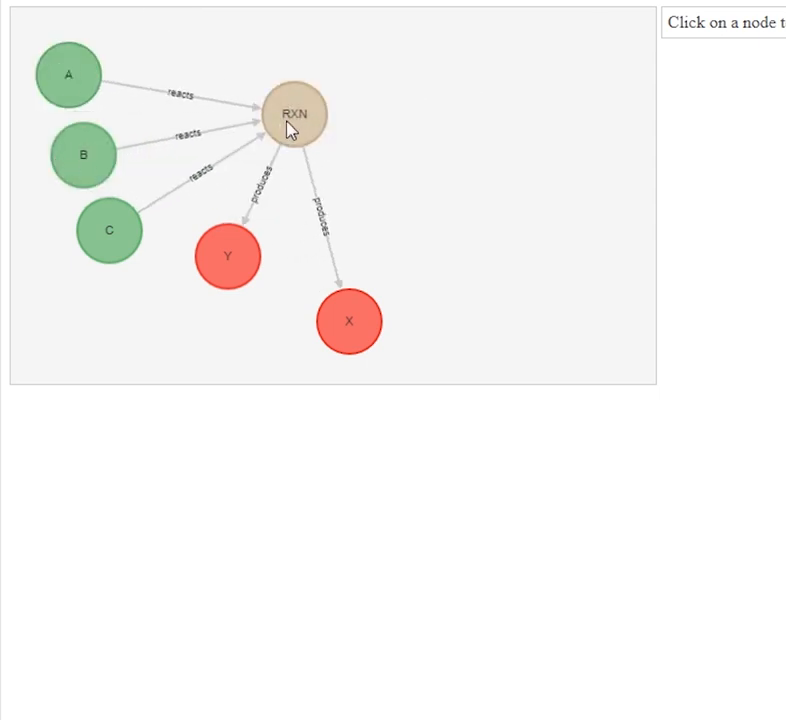
click(291, 129)
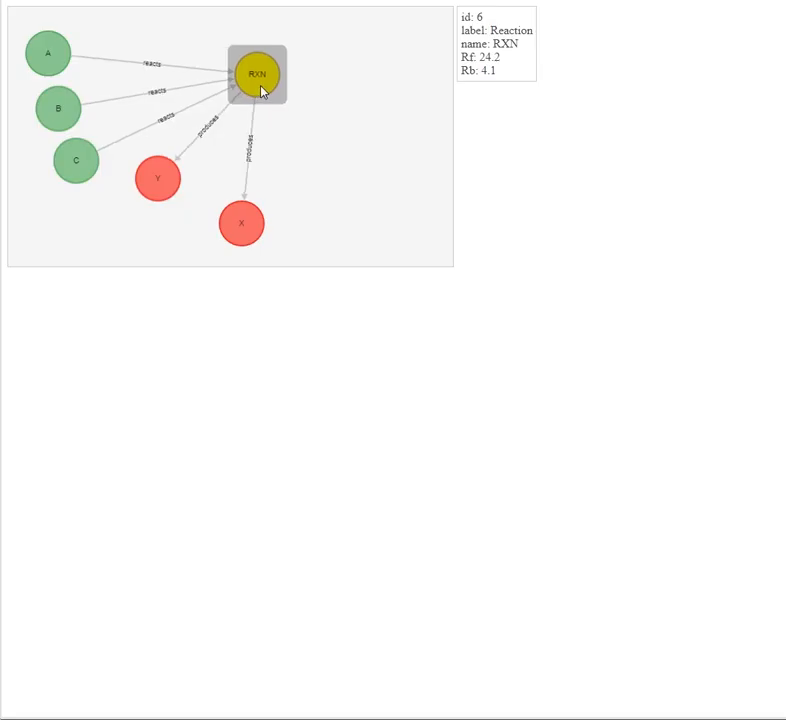
drag(261, 91, 275, 88)
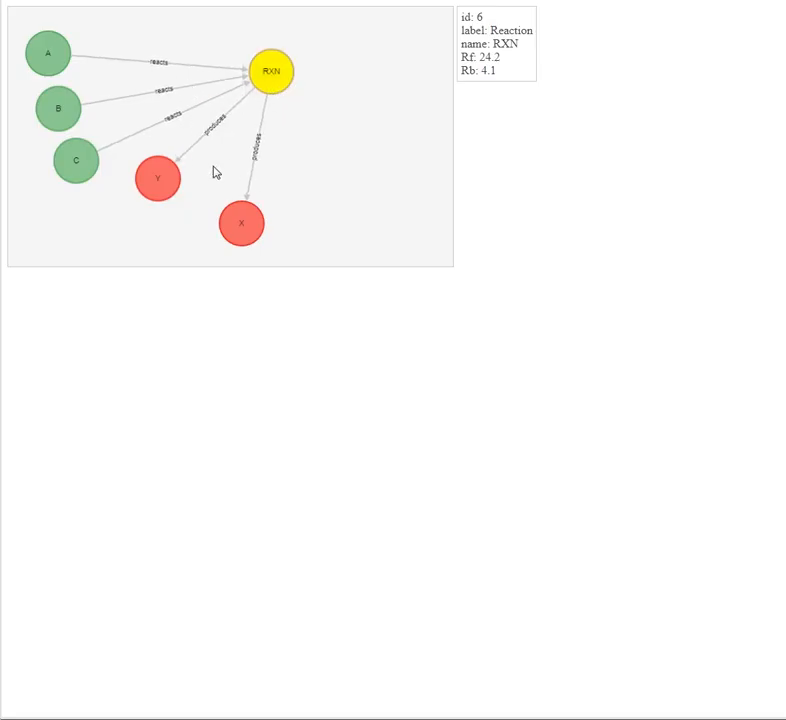